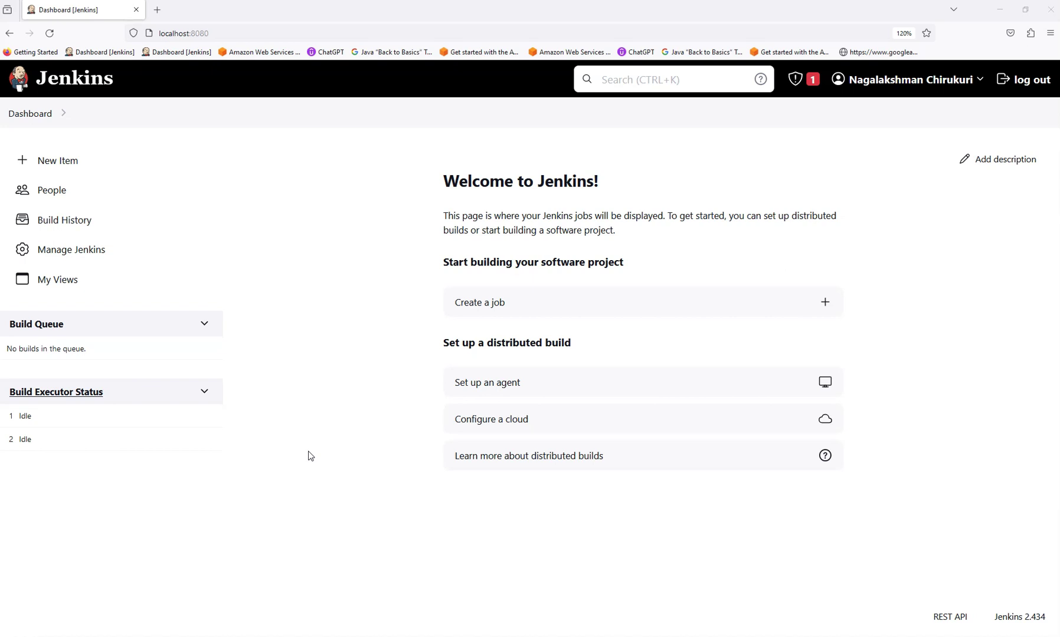
Switch to the terminal and list the running Docker containers with docker ps.
click(106, 86)
key(alt+Tab)
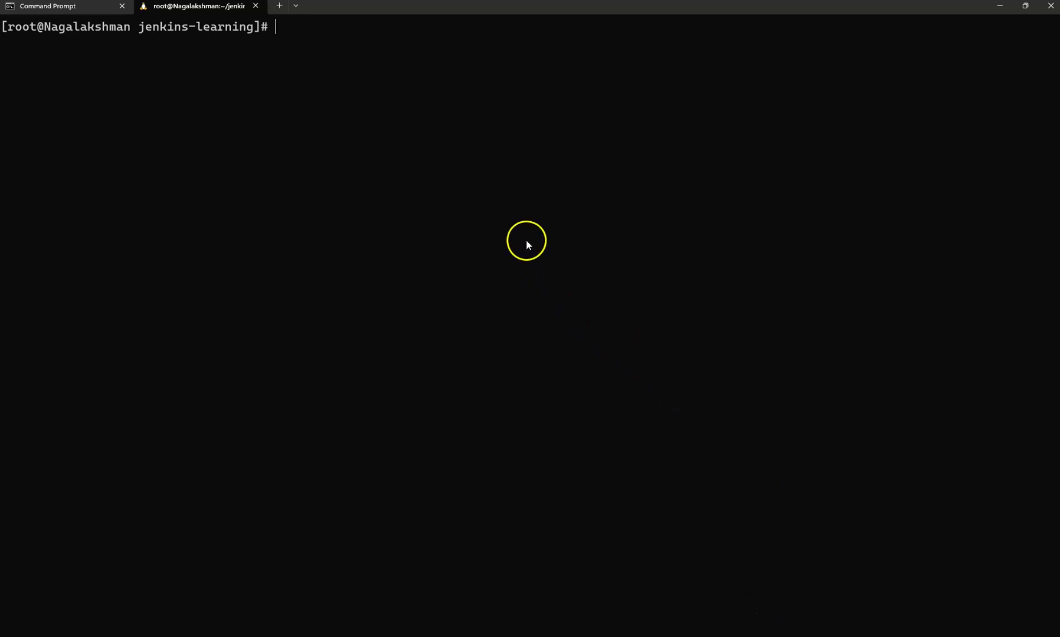
text(docker ps)
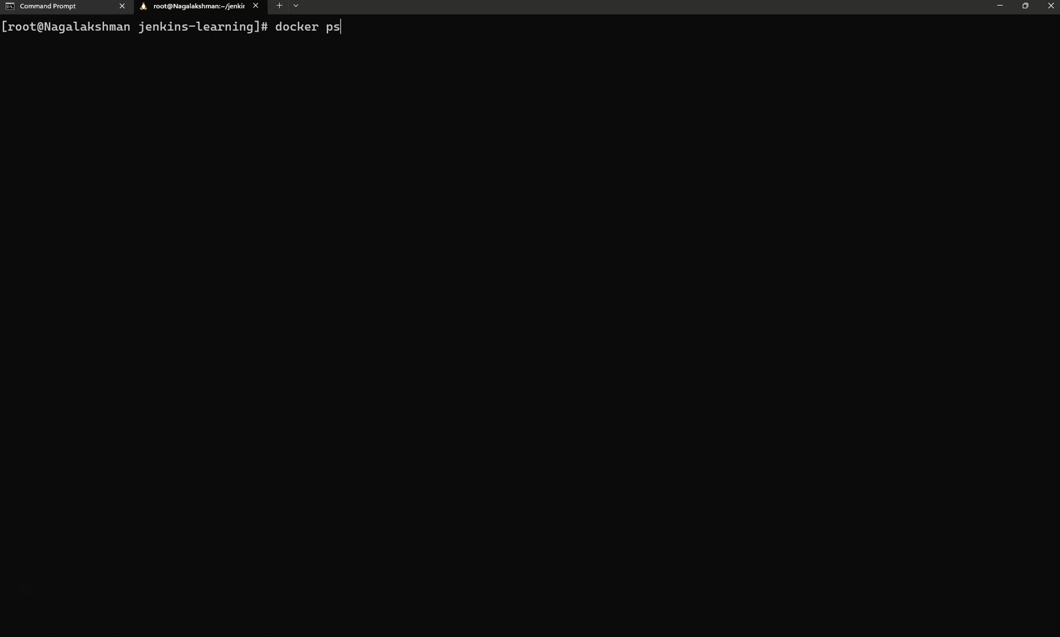
key(Return)
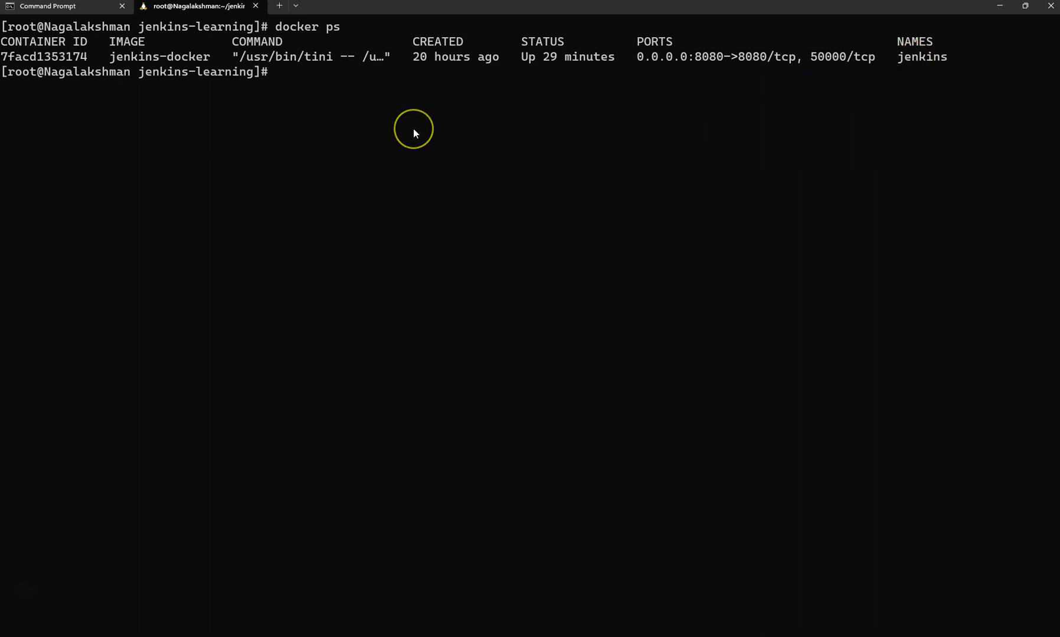
Open an interactive bash shell inside the jenkins container with docker exec -it jenkins bash.
text(docker exec -it)
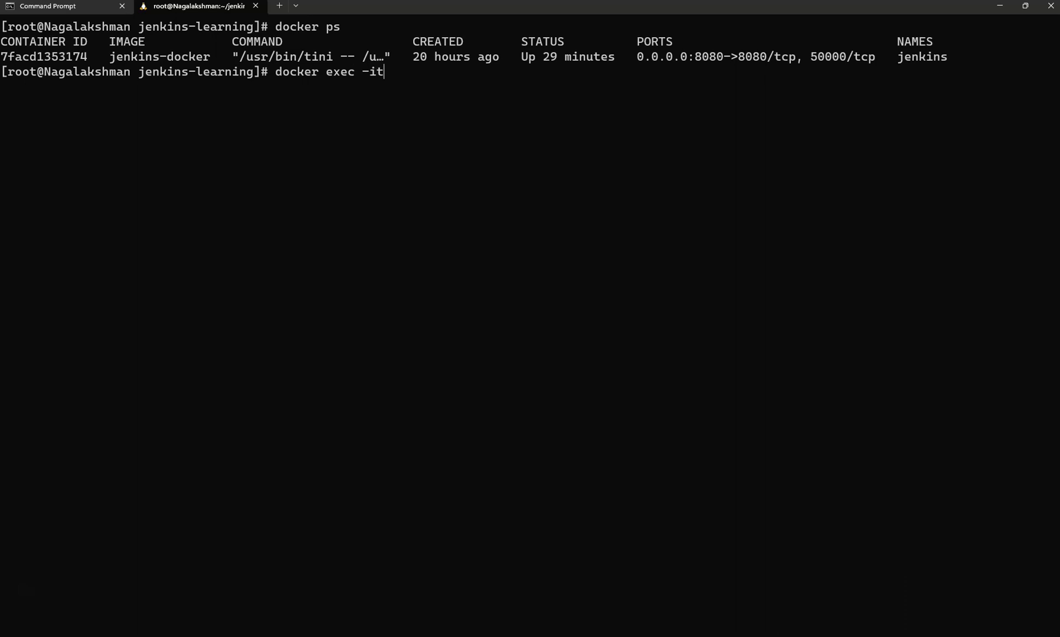
text( jenkins bash)
key(Return)
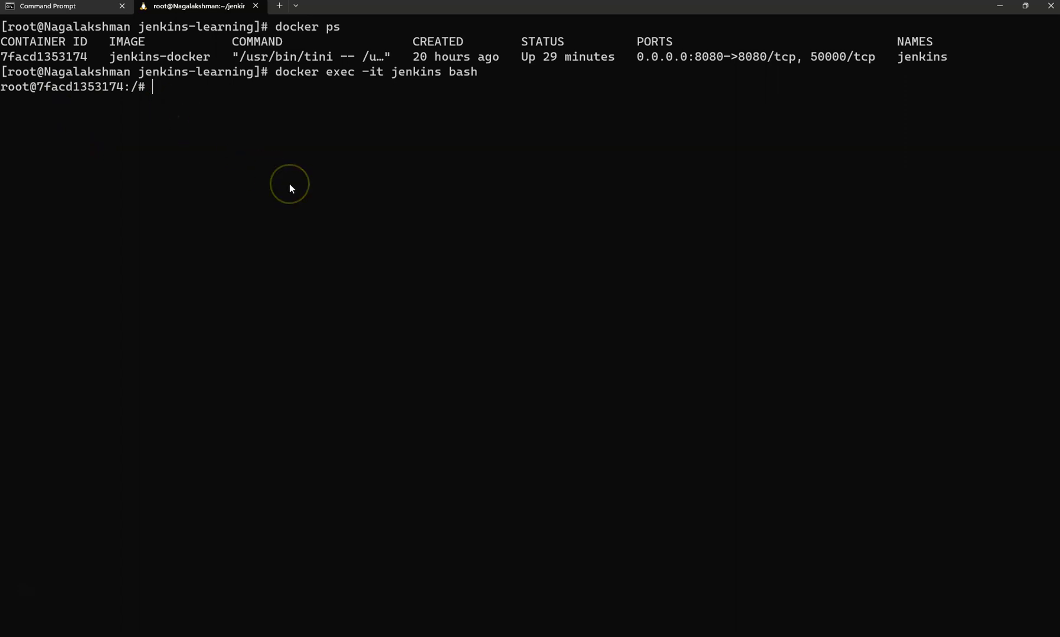
Display the container's /etc/os-release file and highlight the distribution's pretty name.
text(cat)
text(/etc/or-)
key(BackSpace)
key(BackSpace)
text(s-release)
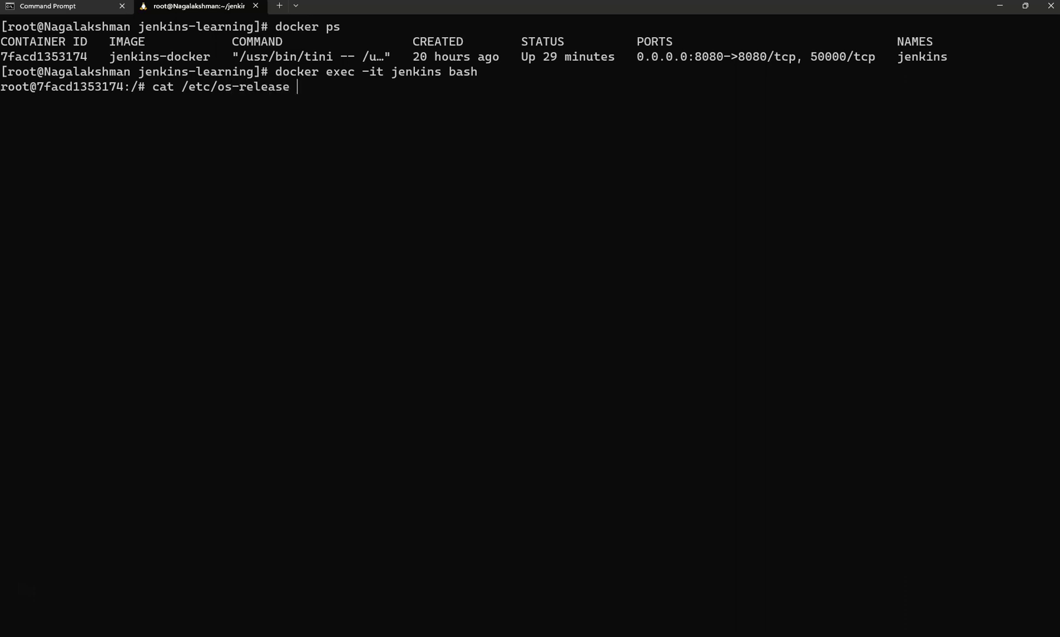
key(Return)
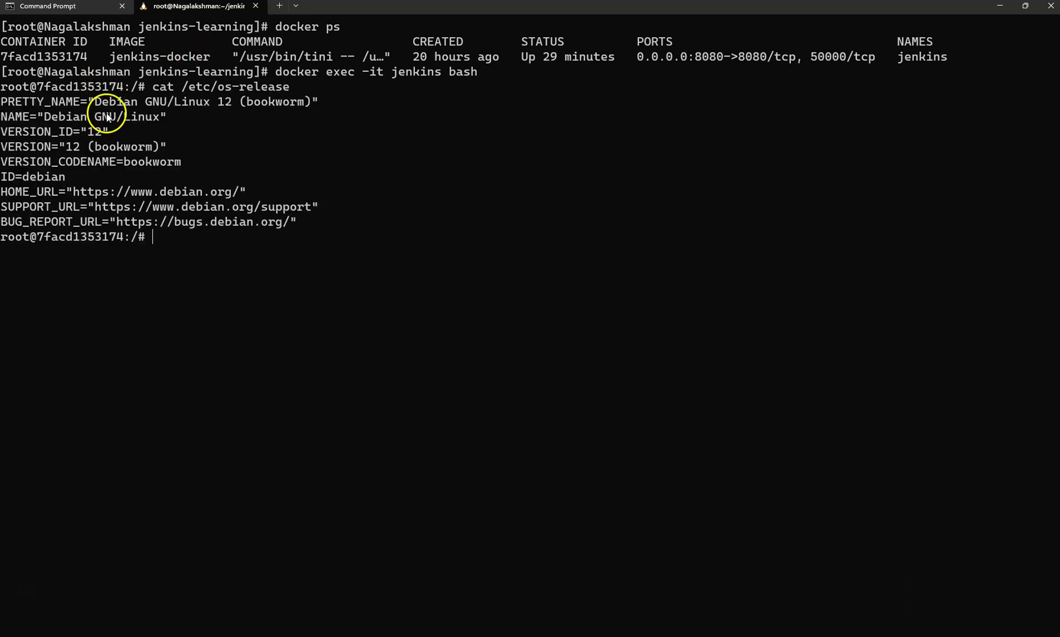
drag(94, 104, 304, 102)
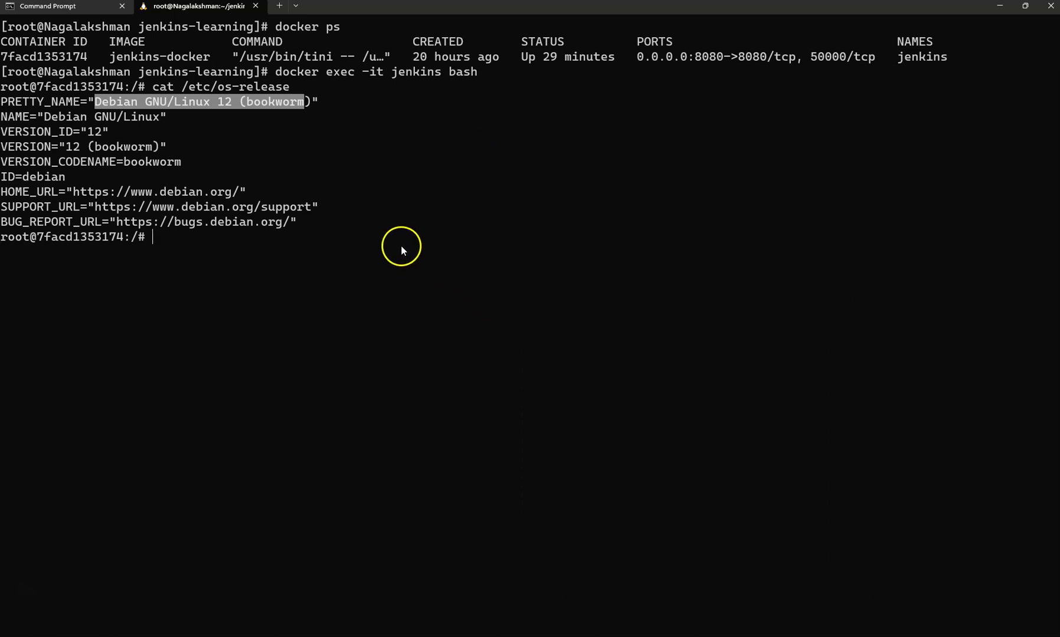
Switch to the Cypress installation guide and examine the Linux prerequisite commands for Ubuntu/Debian, CentOS and Amazon Linux 2023.
click(631, 605)
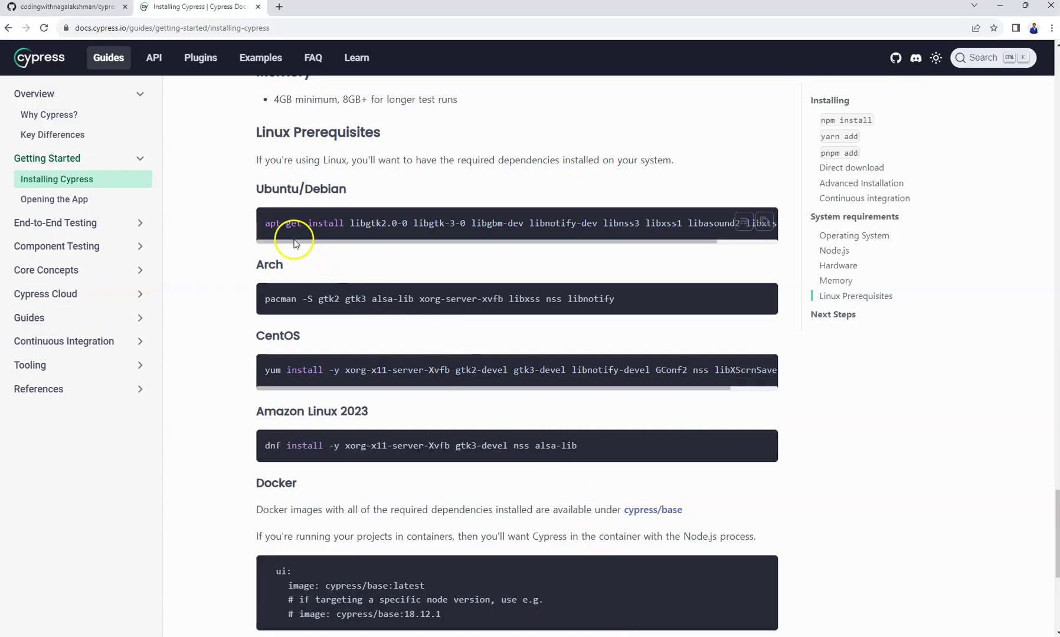
drag(262, 223, 714, 232)
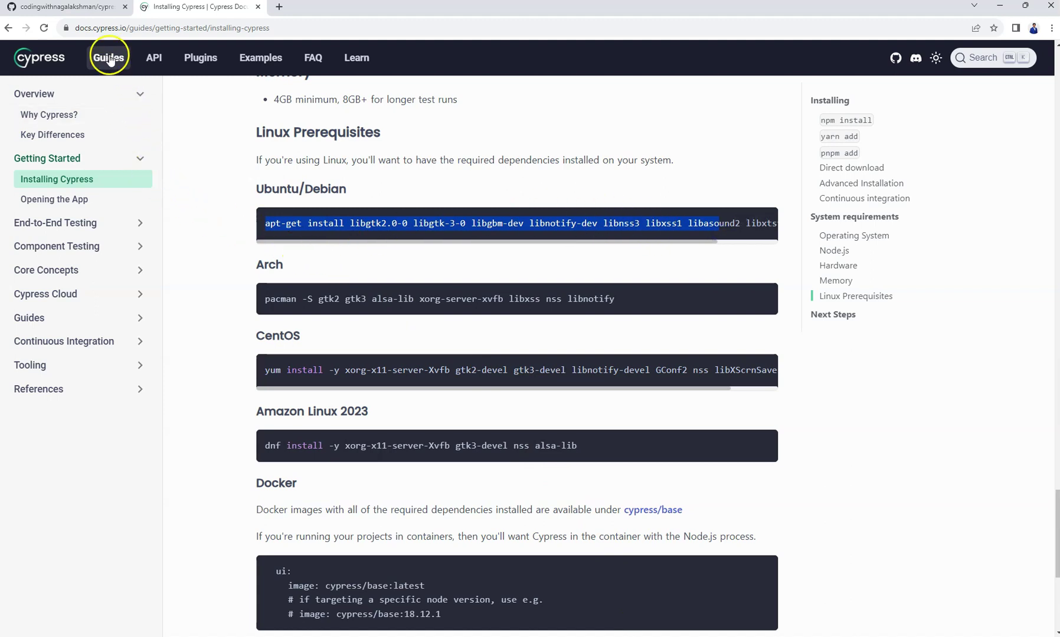
click(278, 234)
drag(270, 224, 672, 226)
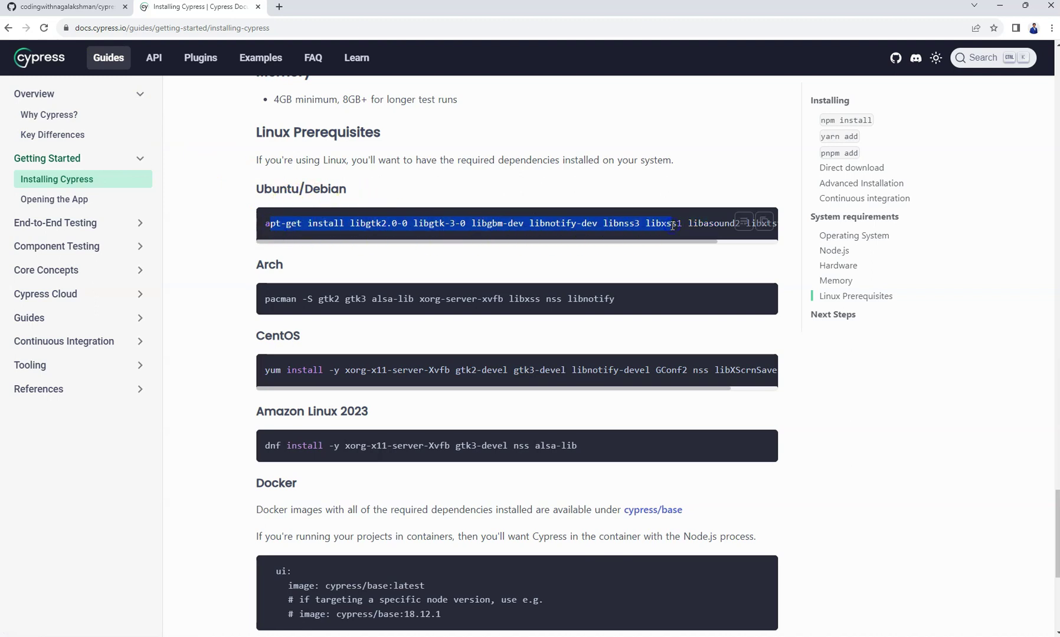
click(265, 372)
drag(266, 373, 625, 376)
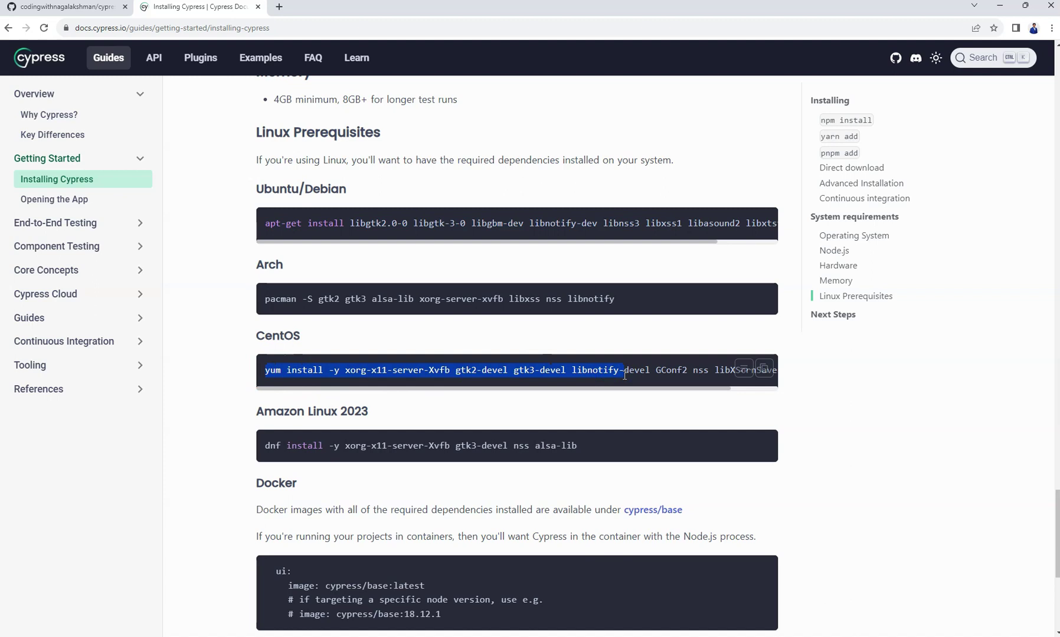
drag(579, 446, 273, 447)
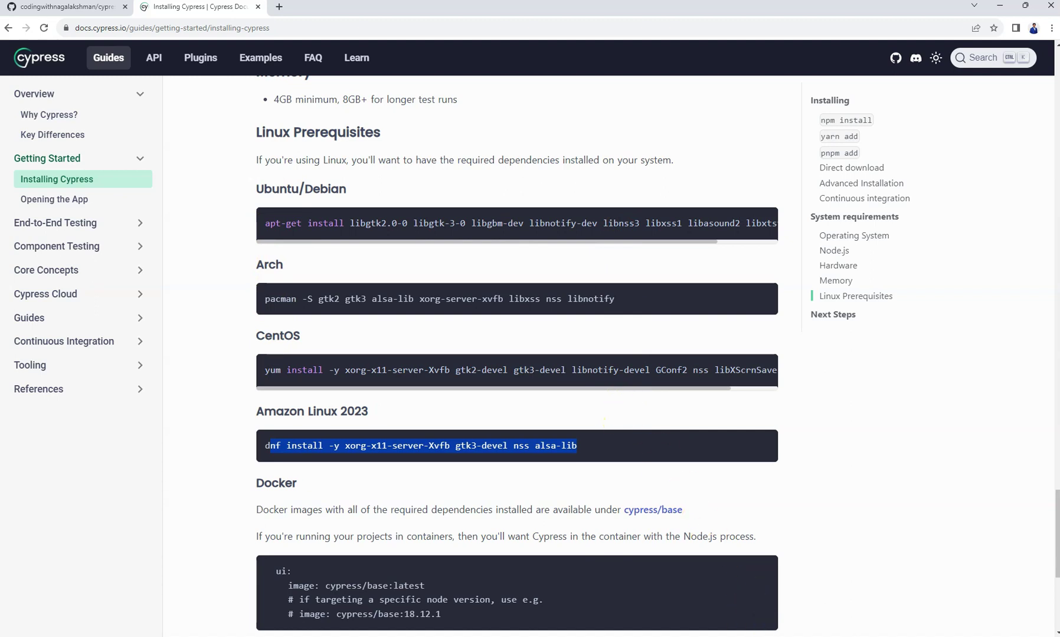
Return to the terminal, exit the container shell and list the contents of the jenkins-learning directory.
key(alt+Tab)
click(296, 245)
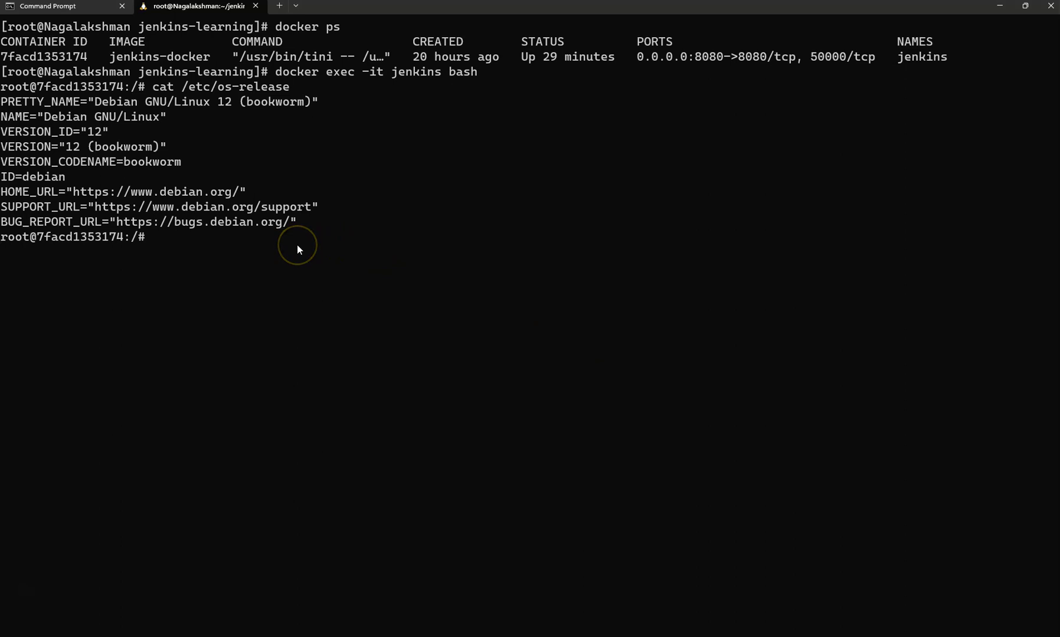
text(exit)
key(Return)
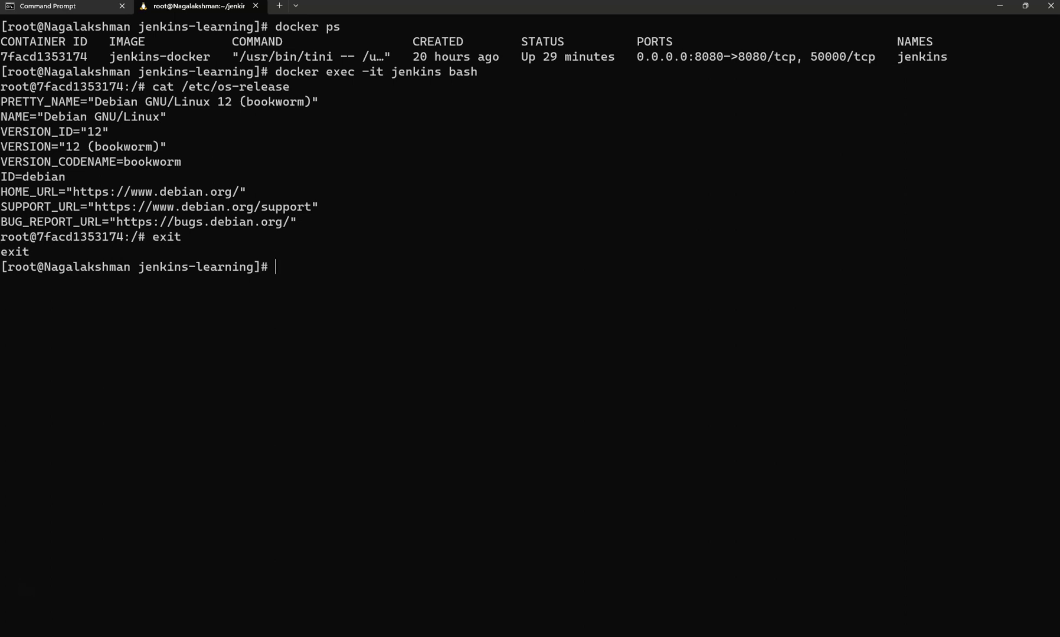
text(ll)
key(Return)
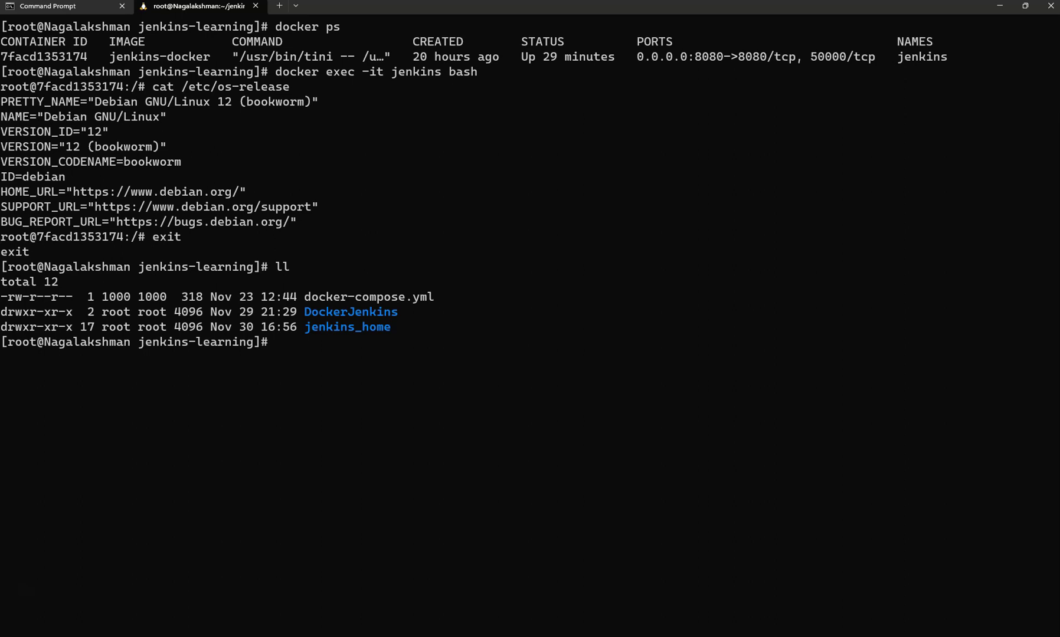
Change into the DockerJenkins directory, display its Dockerfile and highlight the apt-get line that installs the Cypress dependencies.
text(cd Doc)
key(Tab)
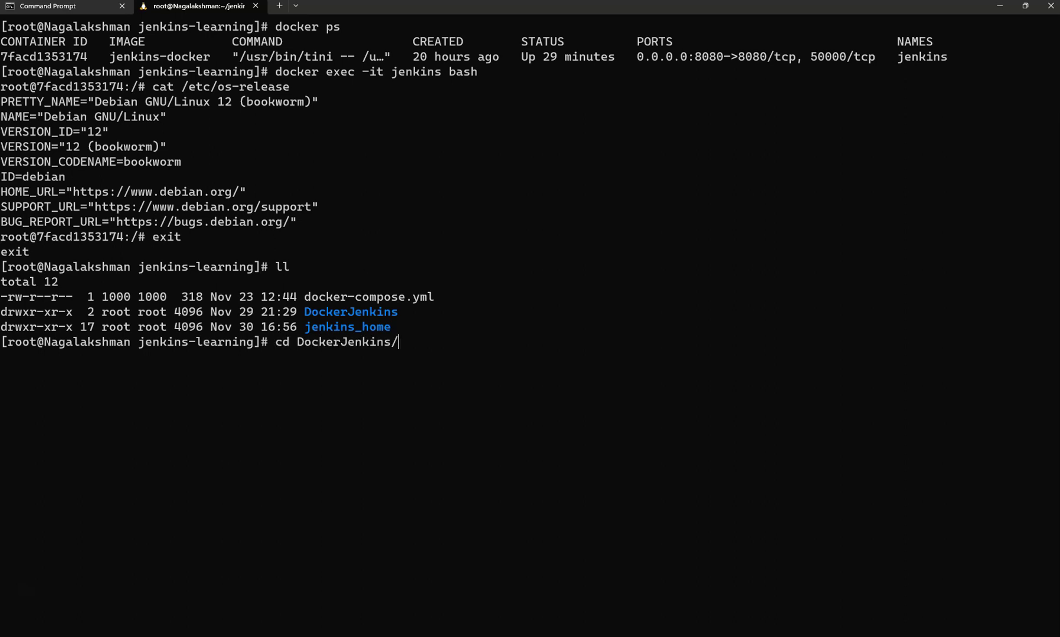
key(Return)
text(cat )
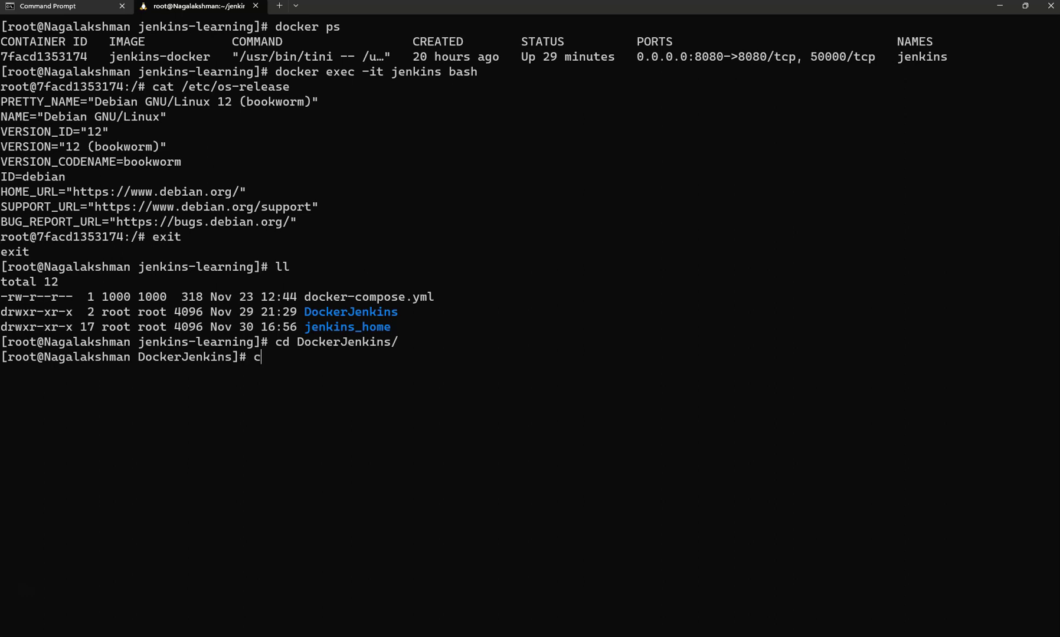
text(d)
key(BackSpace)
text(DO)
key(BackSpace)
text(o)
key(Tab)
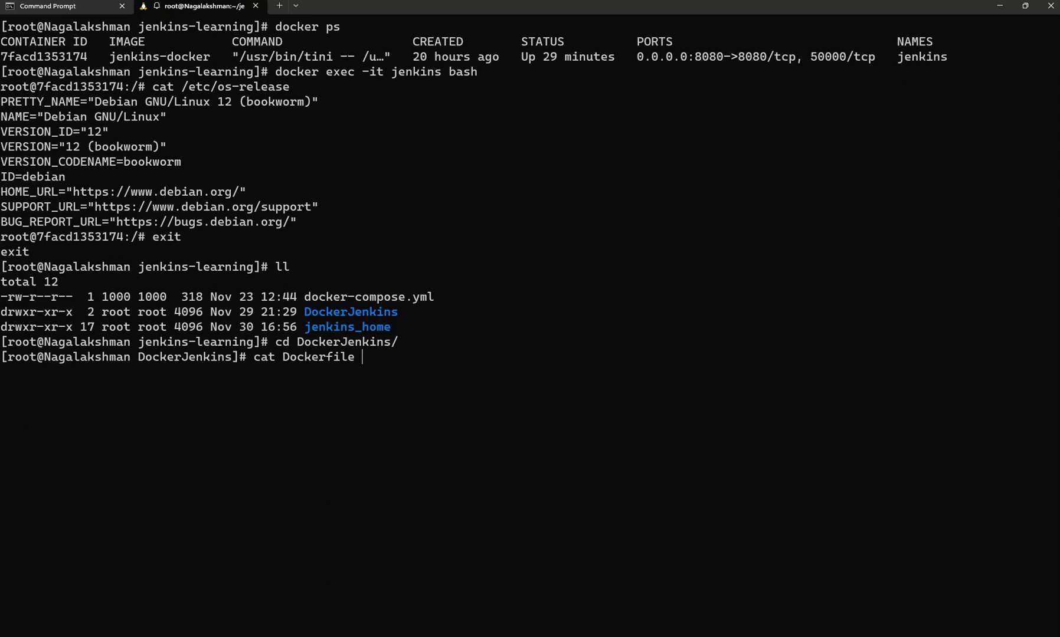
key(Return)
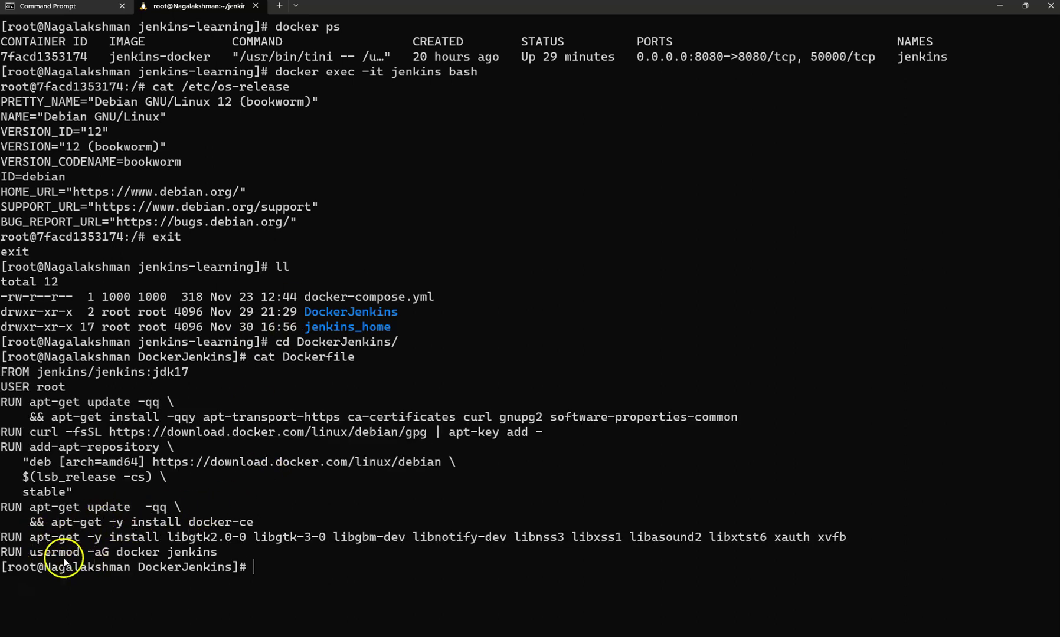
drag(34, 538, 845, 538)
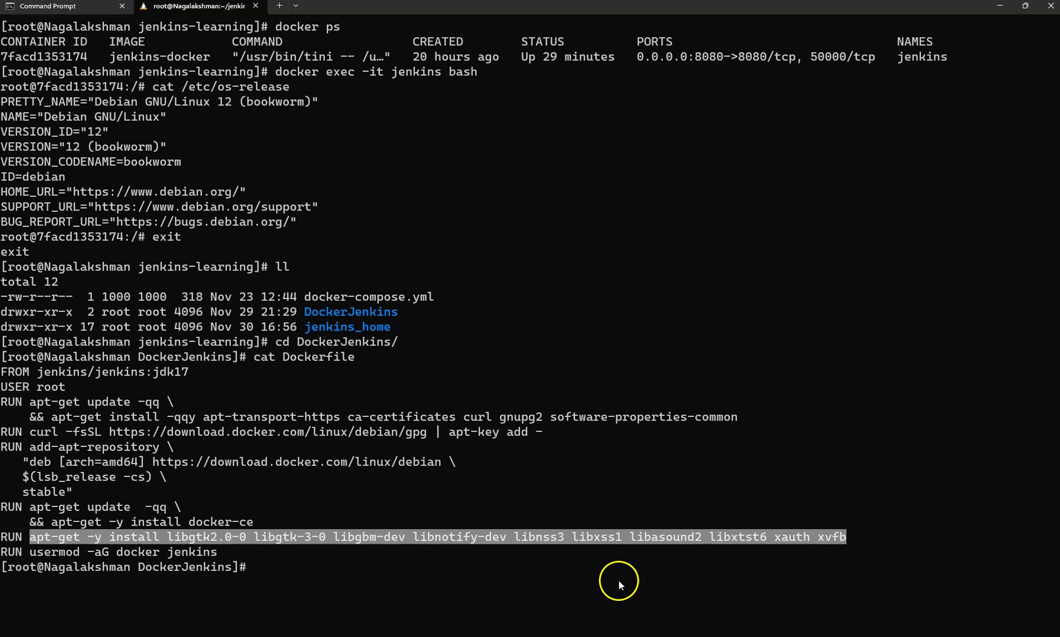
Switch to the browsers to look over the Jenkins dashboard, the Cypress installation guide and the GitHub repository page.
click(424, 525)
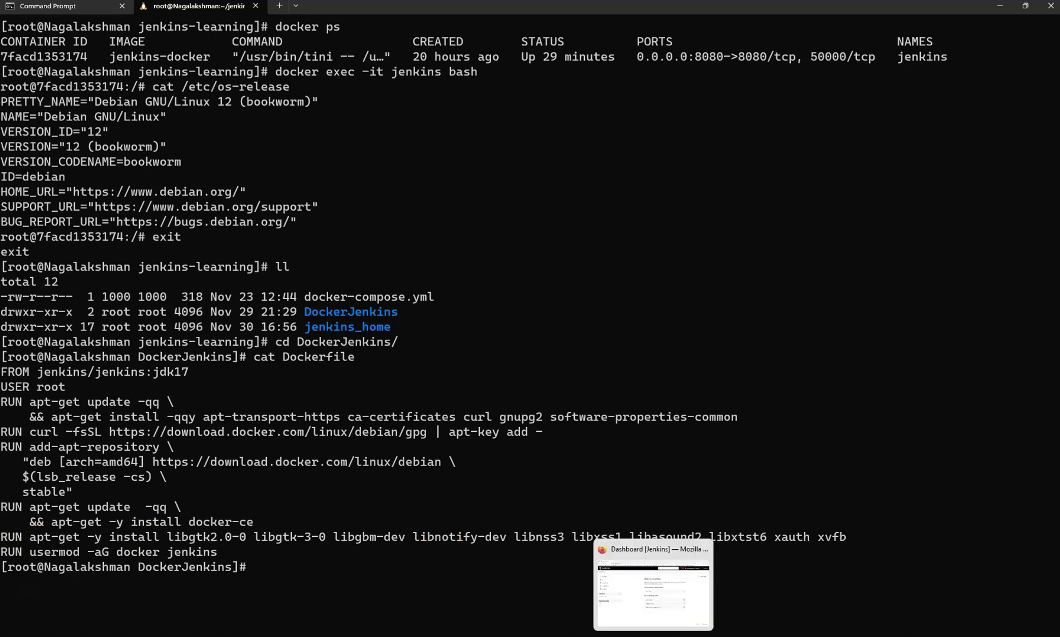
click(657, 624)
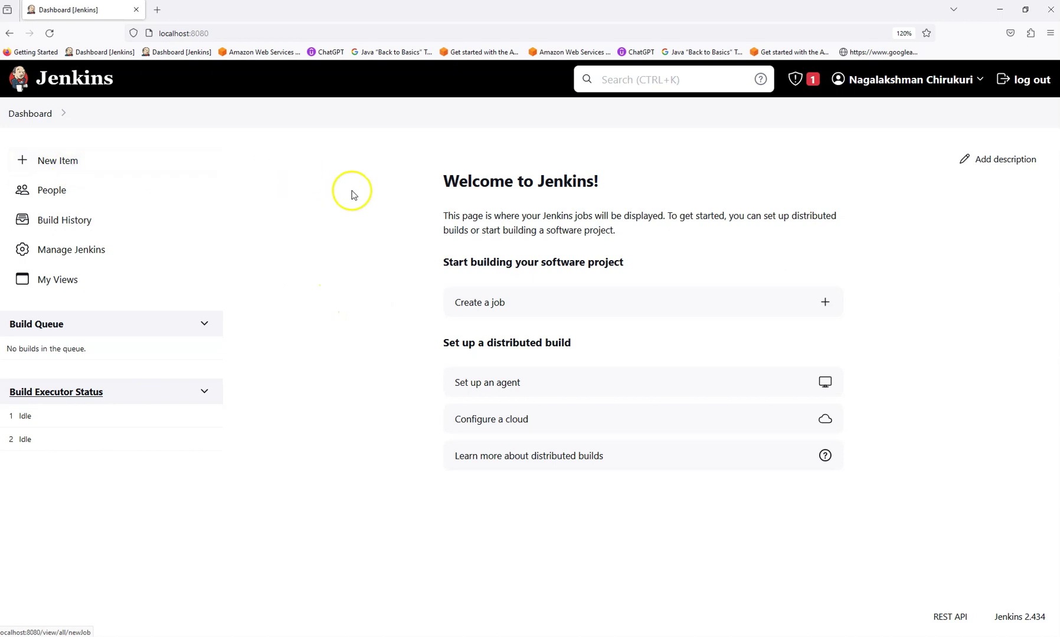
click(637, 635)
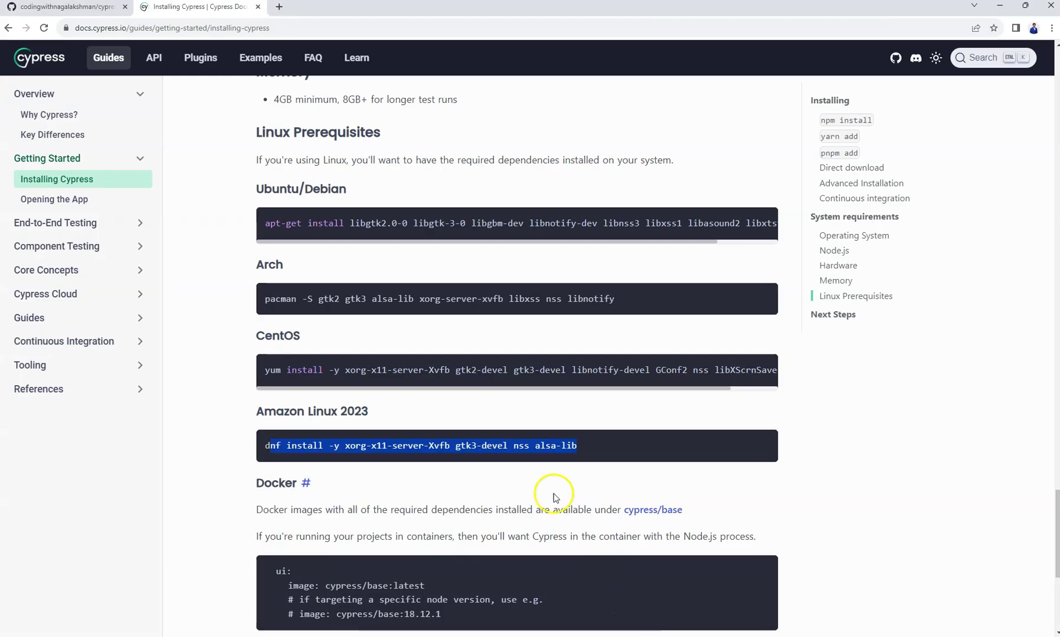
click(93, 11)
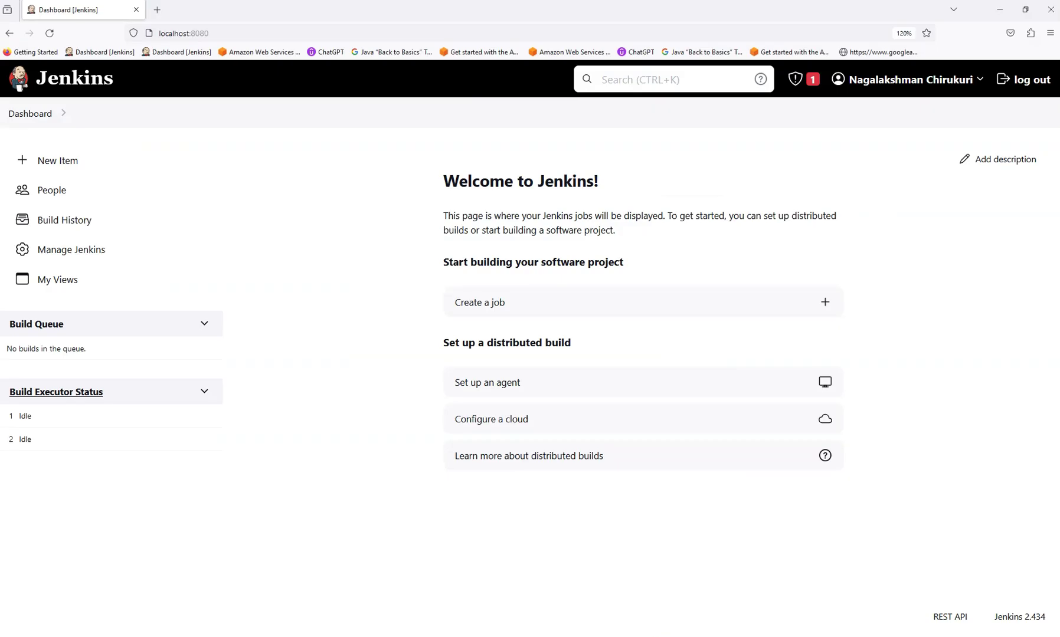
Create a Jenkins Freestyle project named cypress-youtube and look through the sections of its configuration page.
click(60, 170)
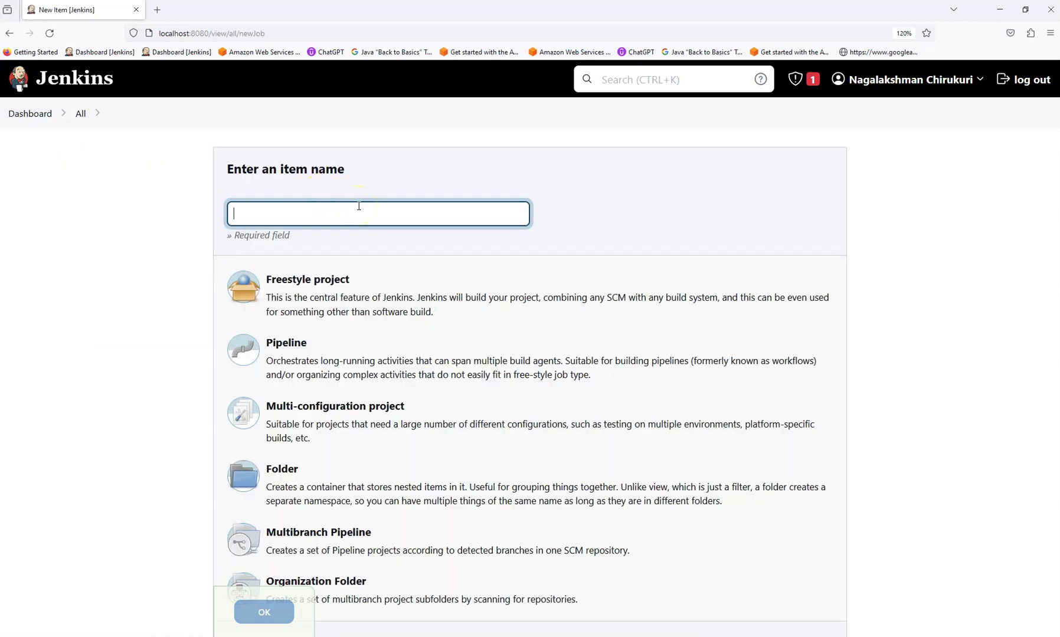
text(cypress-youtube)
click(352, 298)
click(263, 617)
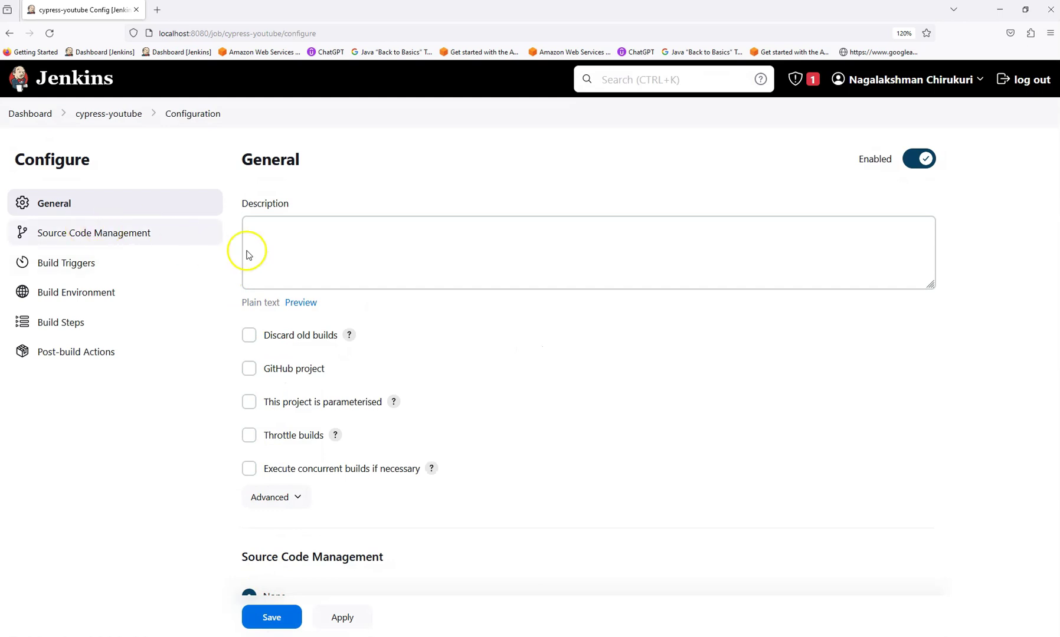
scroll(444, 413, down, 6)
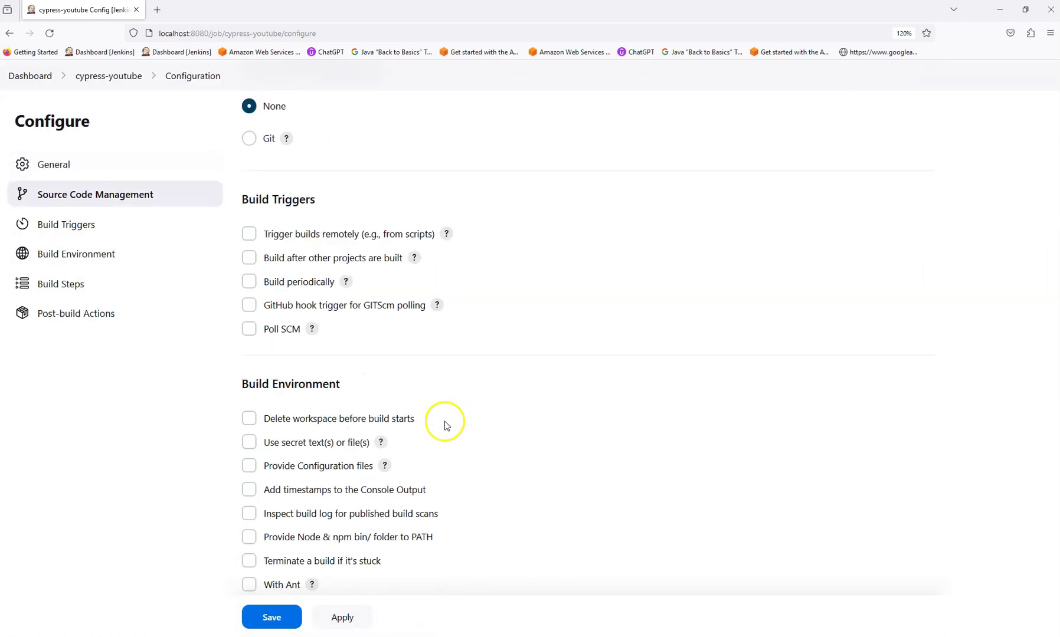
scroll(446, 425, down, 5)
scroll(444, 488, up, 10)
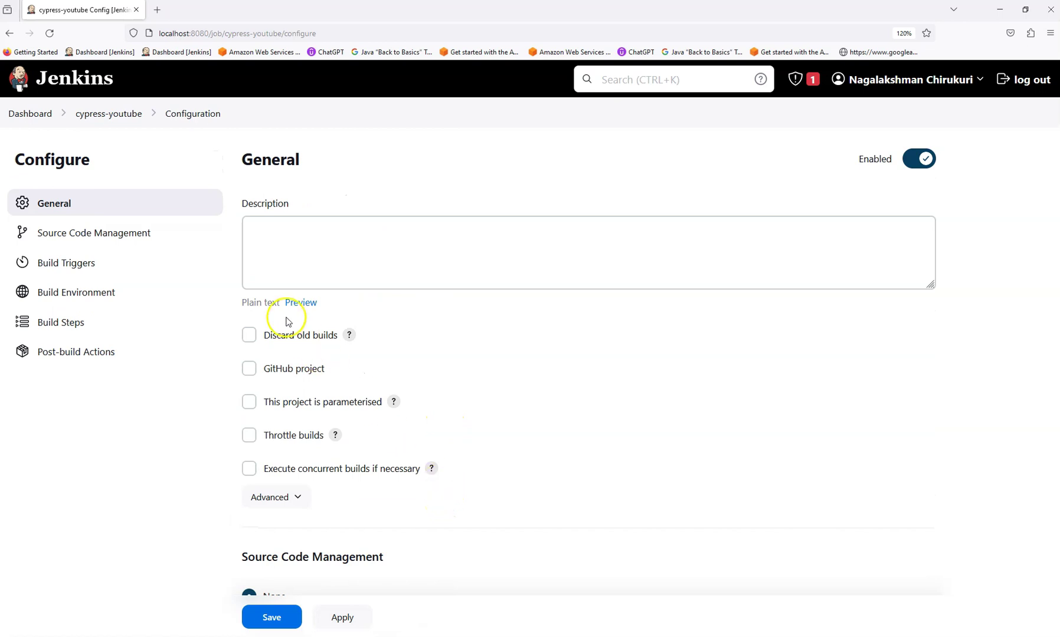
From Manage Jenkins, search the installed plugins for nodejs and open the list of available plugins.
click(41, 113)
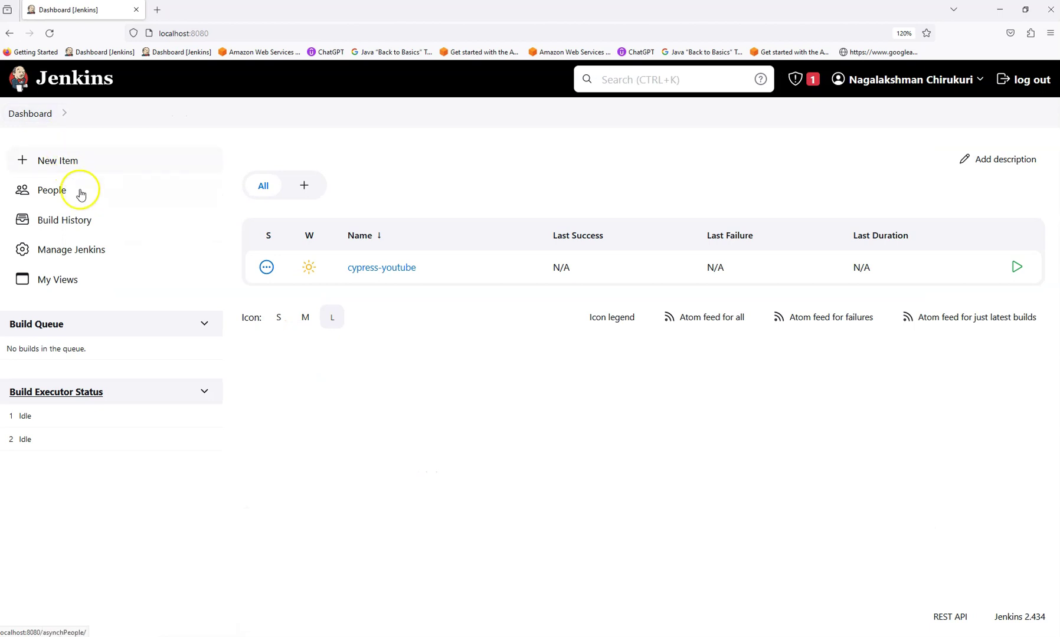
click(90, 253)
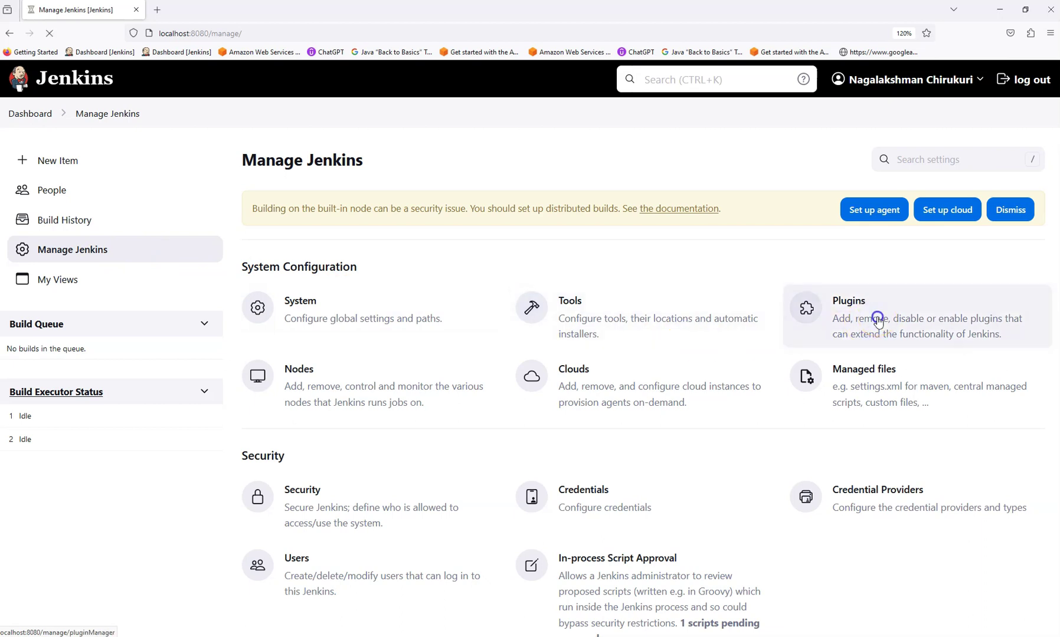
click(878, 321)
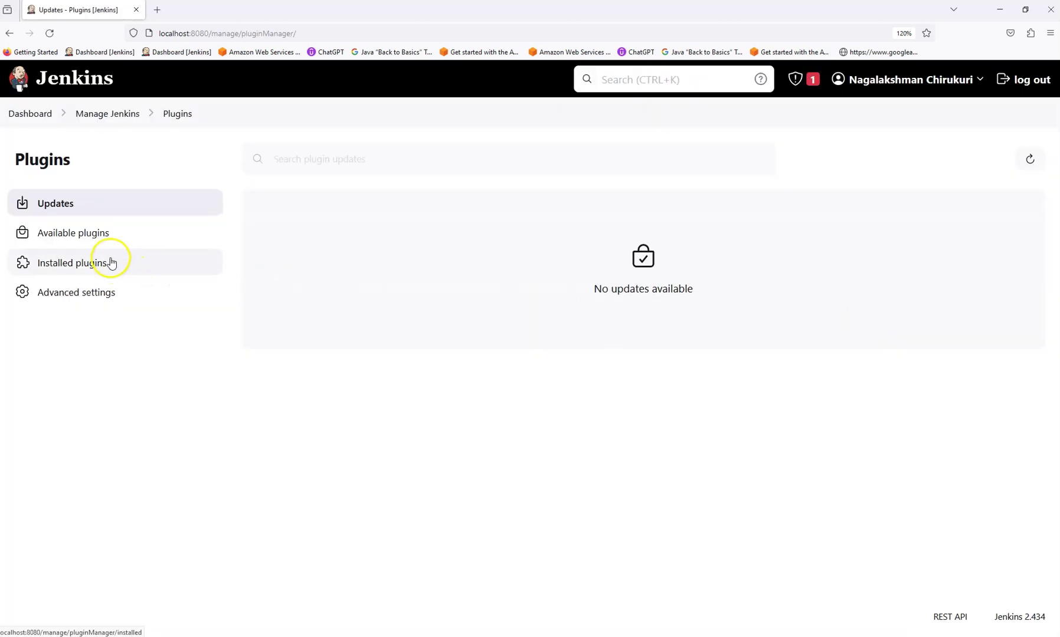
click(102, 265)
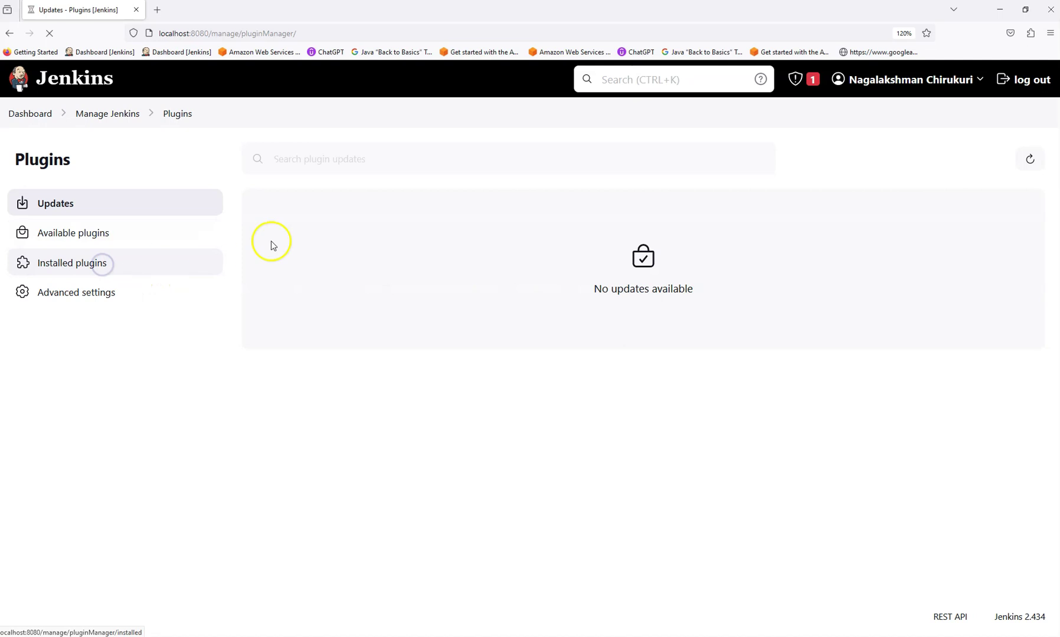
text(nodejs)
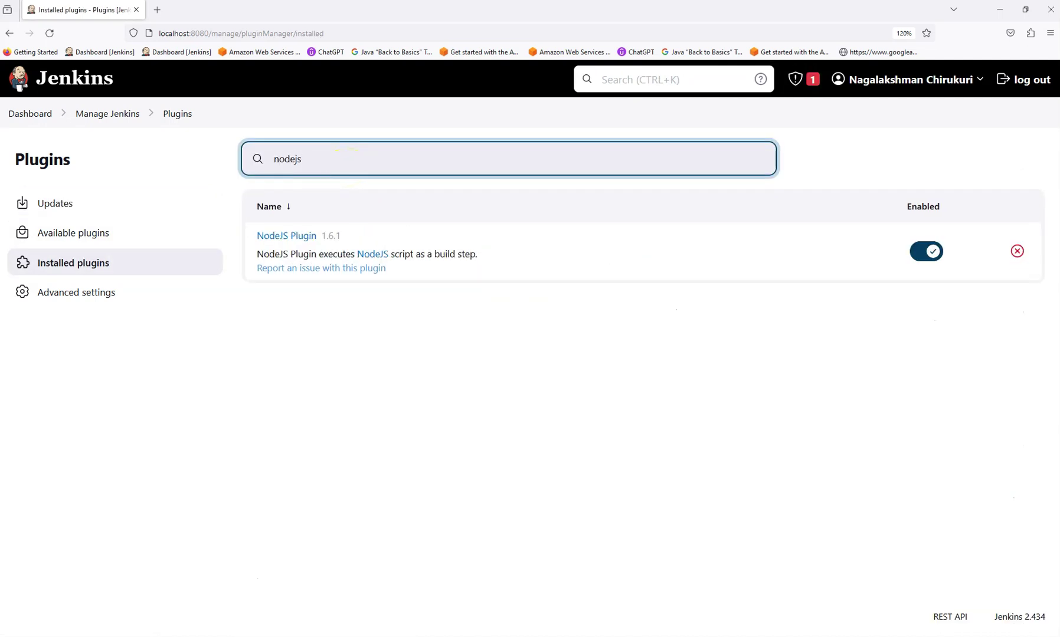
click(80, 231)
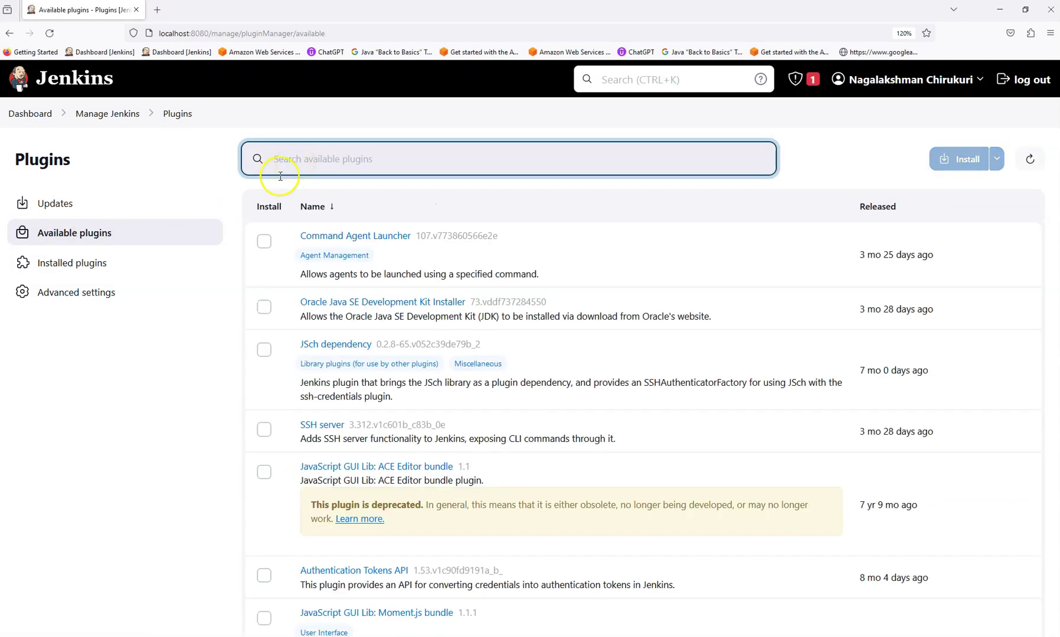
Return to the installed plugins and search them for nodejs.
click(87, 262)
click(348, 160)
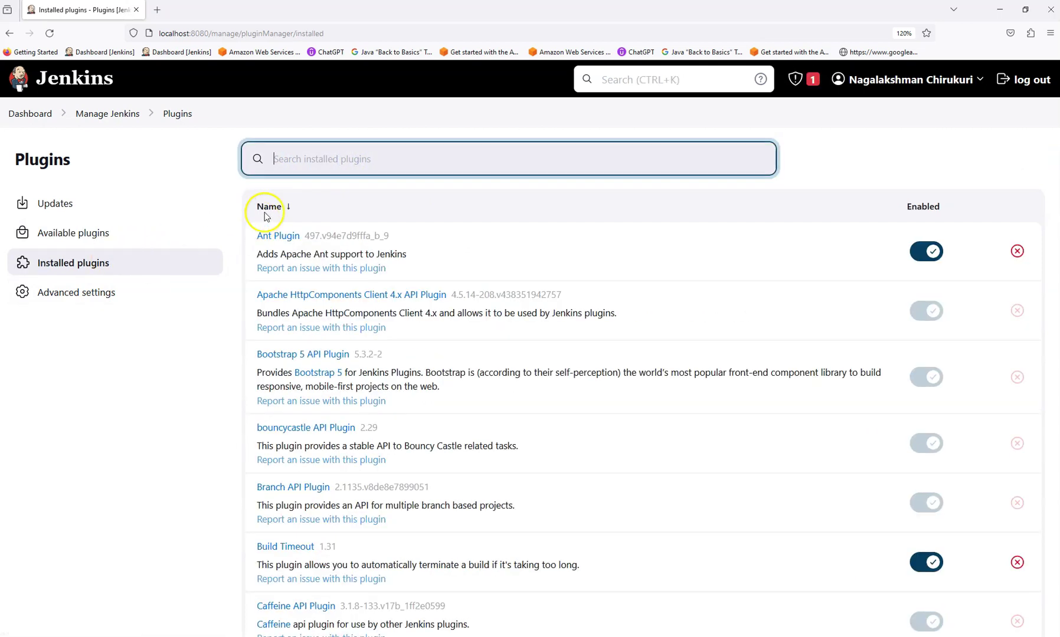
text(nodejs)
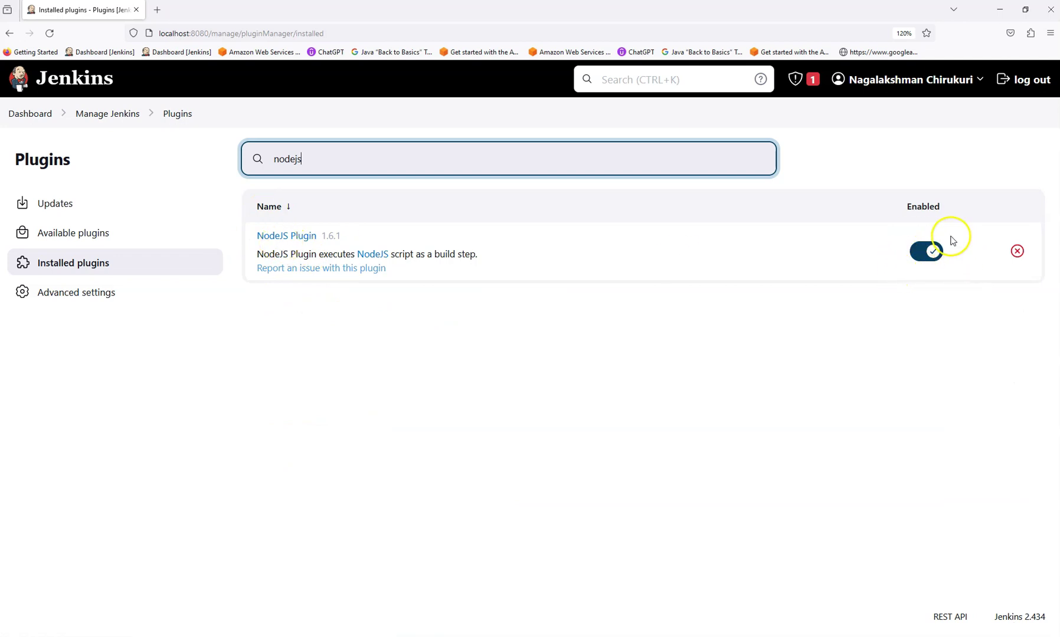
From Manage Jenkins, open the Tools configuration and add a new NodeJS installation.
click(37, 118)
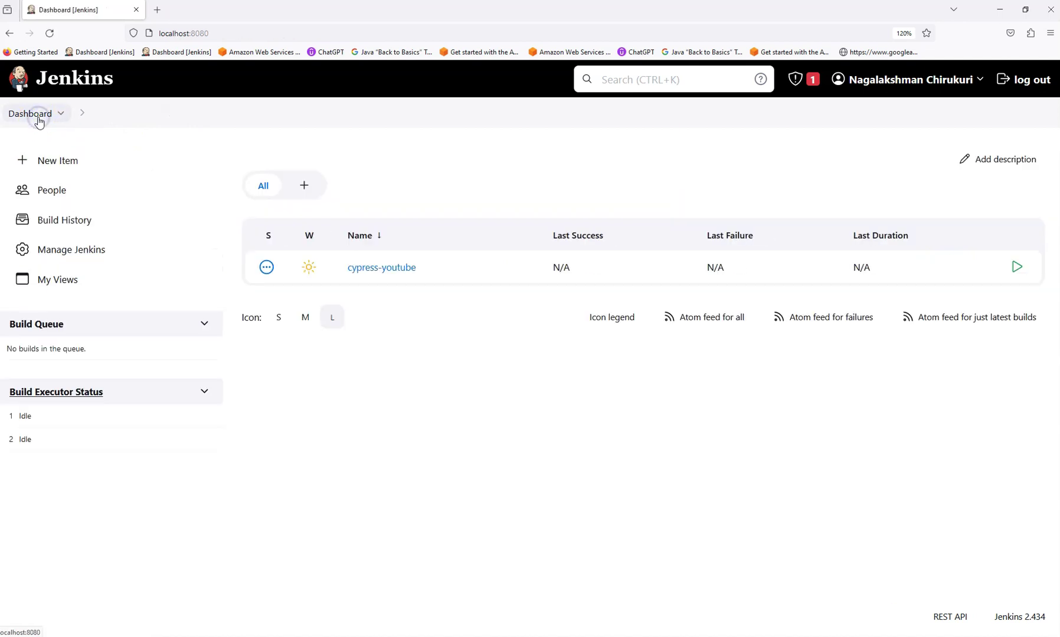
click(64, 258)
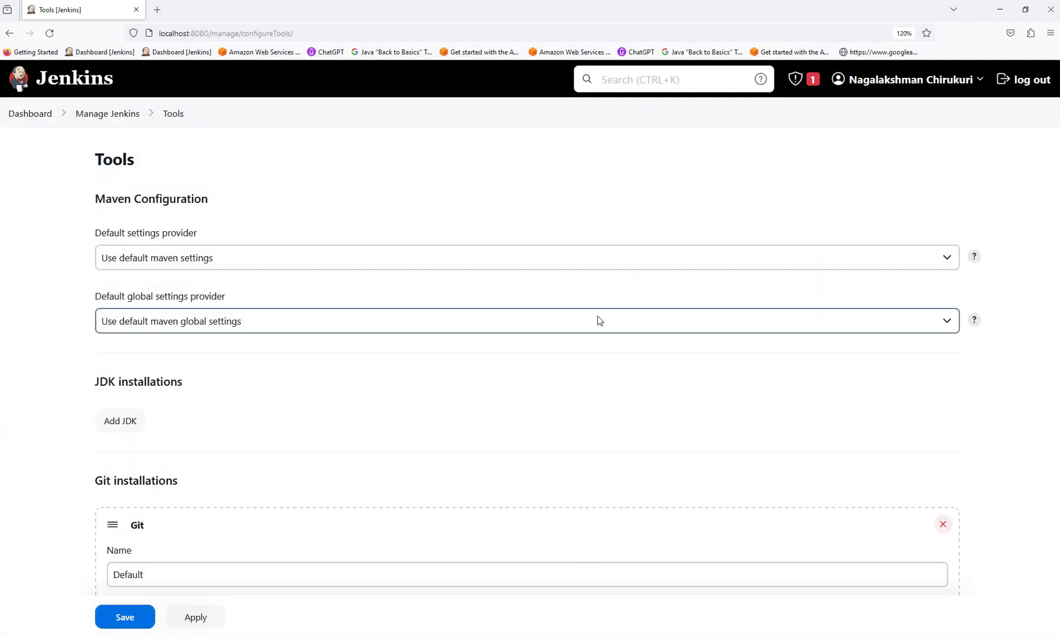
scroll(260, 454, down, 5)
scroll(302, 425, down, 3)
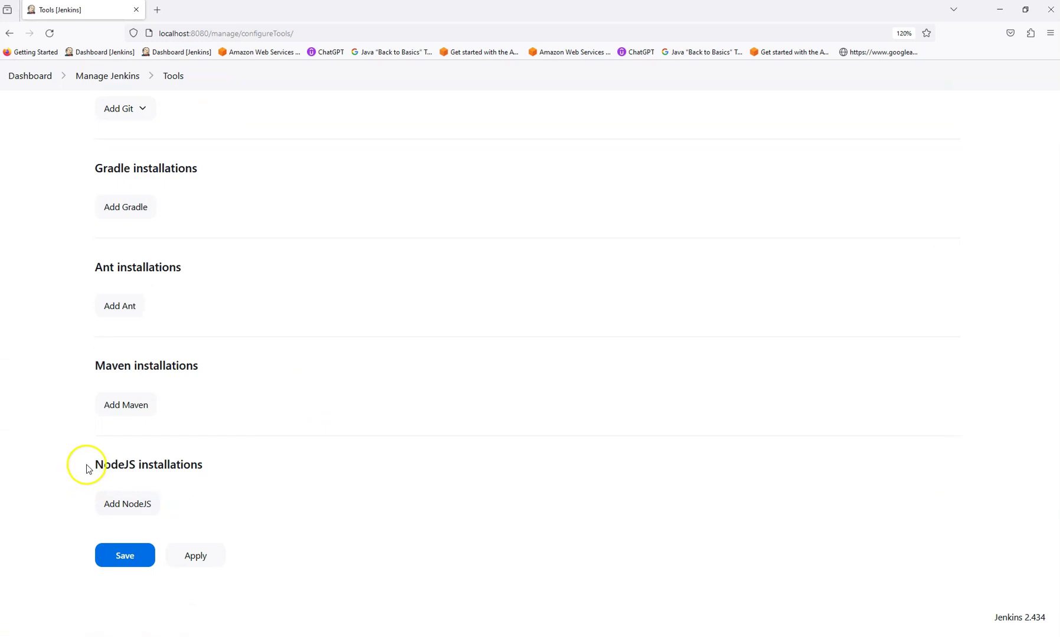
drag(155, 467, 200, 467)
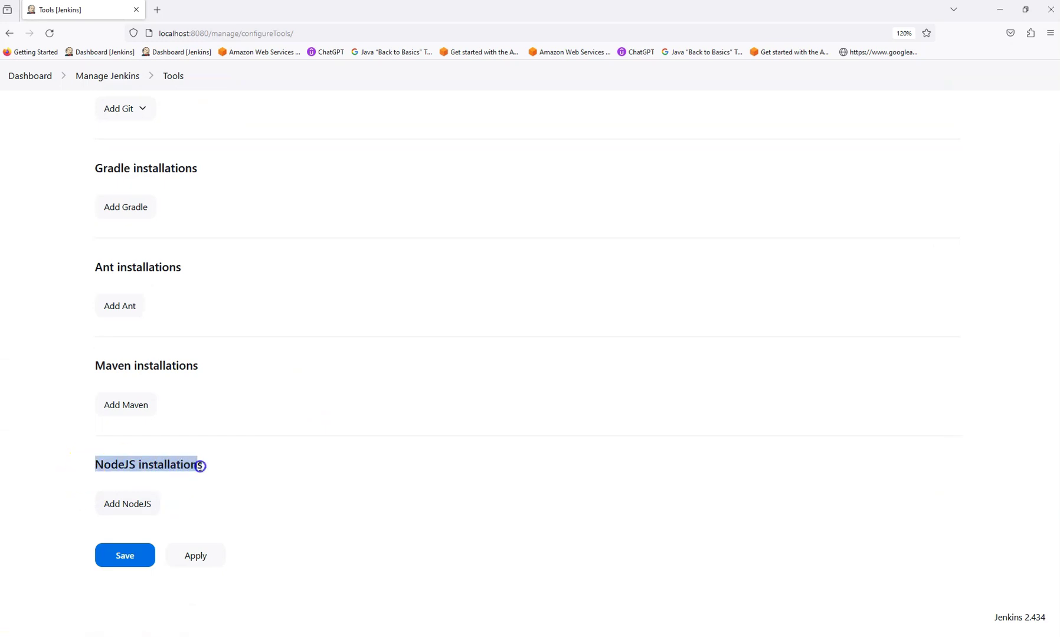
click(334, 466)
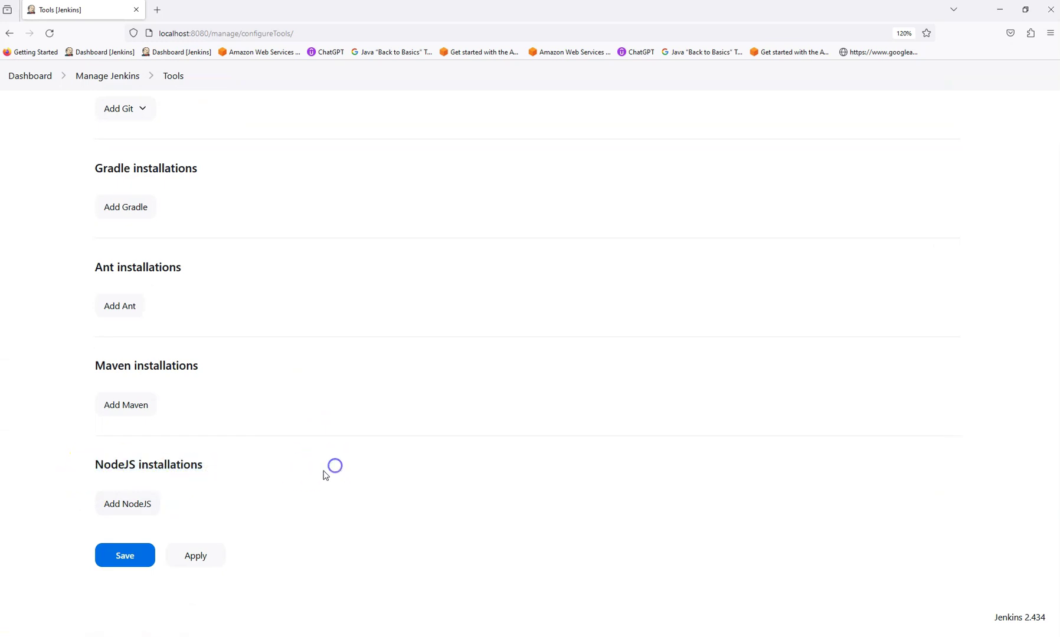
click(135, 506)
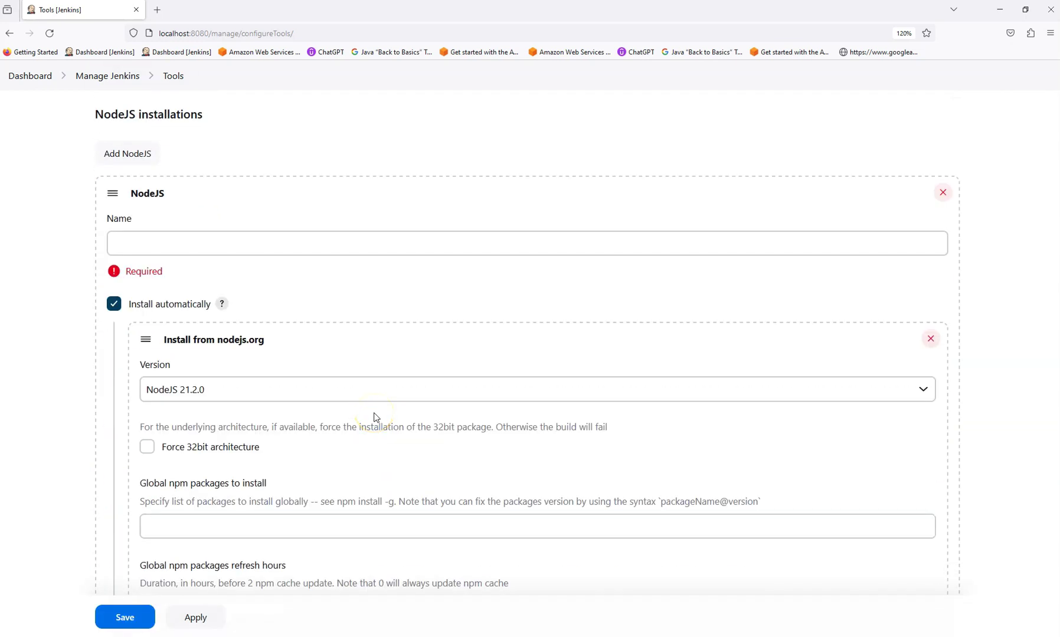
Name the NodeJS installation nodejs21 and keep version NodeJS 21.2.0 for its automatic install.
click(205, 244)
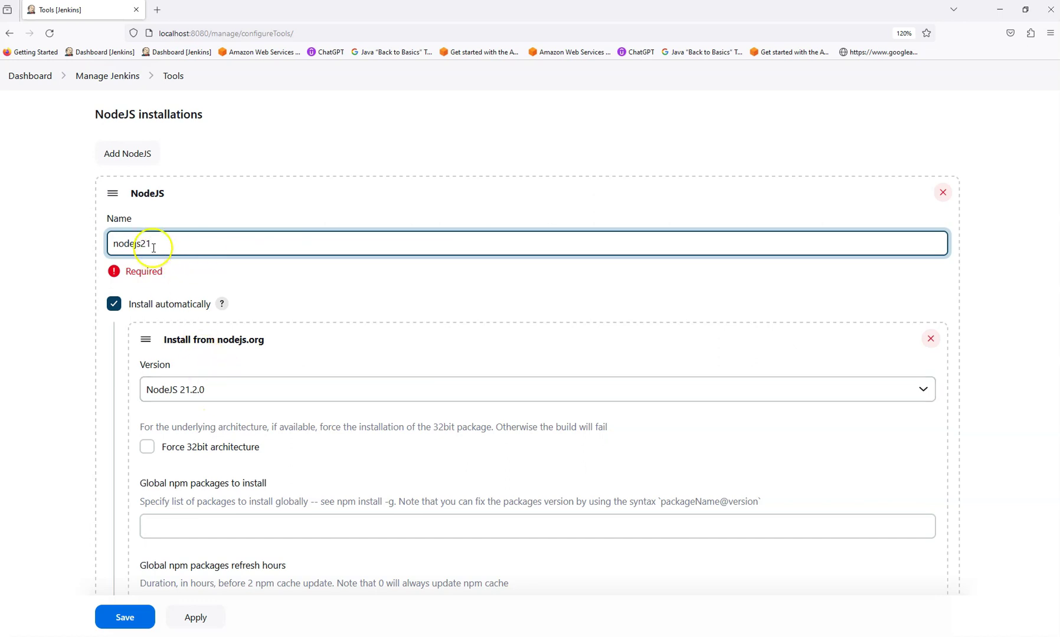
click(193, 391)
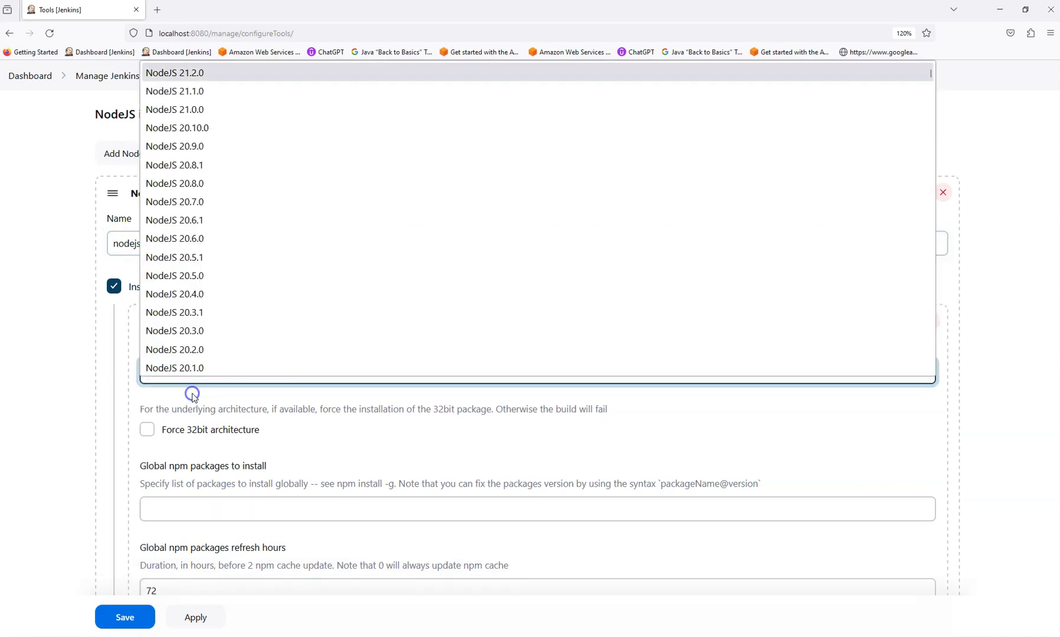
click(75, 388)
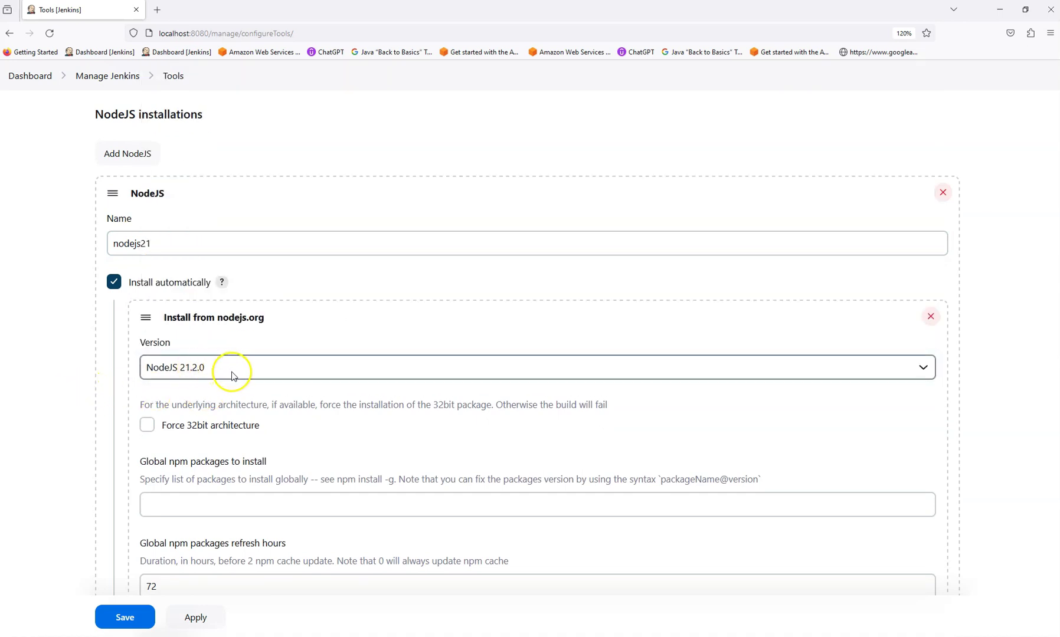
Set cypress as the global npm package to install with this NodeJS installation, and save the Tools configuration.
scroll(227, 390, down, 1)
click(187, 440)
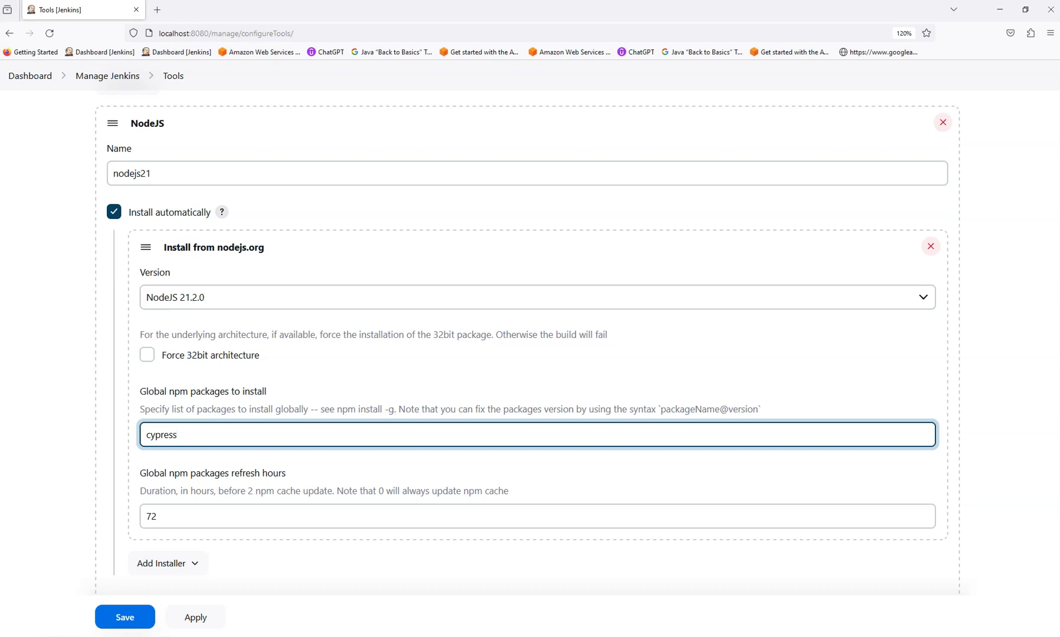
scroll(256, 553, down, 3)
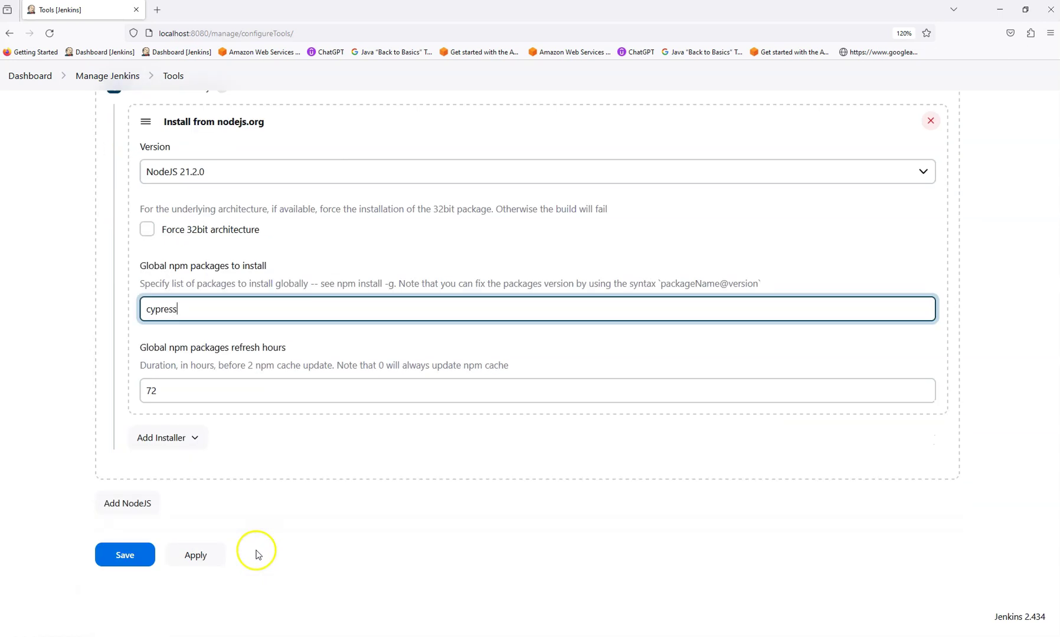
click(204, 558)
click(123, 558)
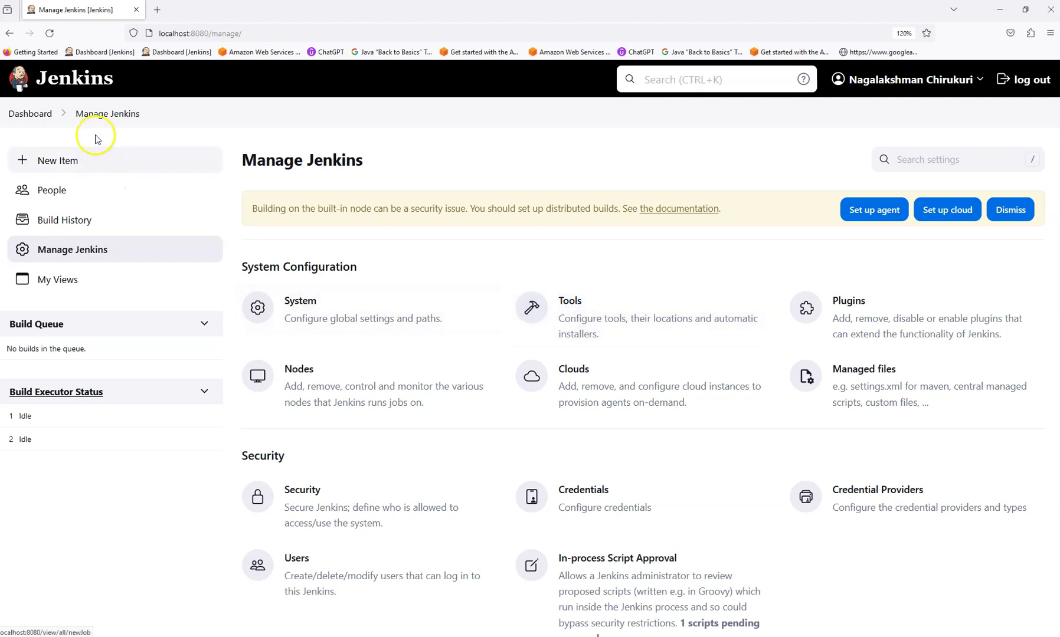
Open the configuration of the cypress-youtube job and choose Git as its source code management.
click(47, 124)
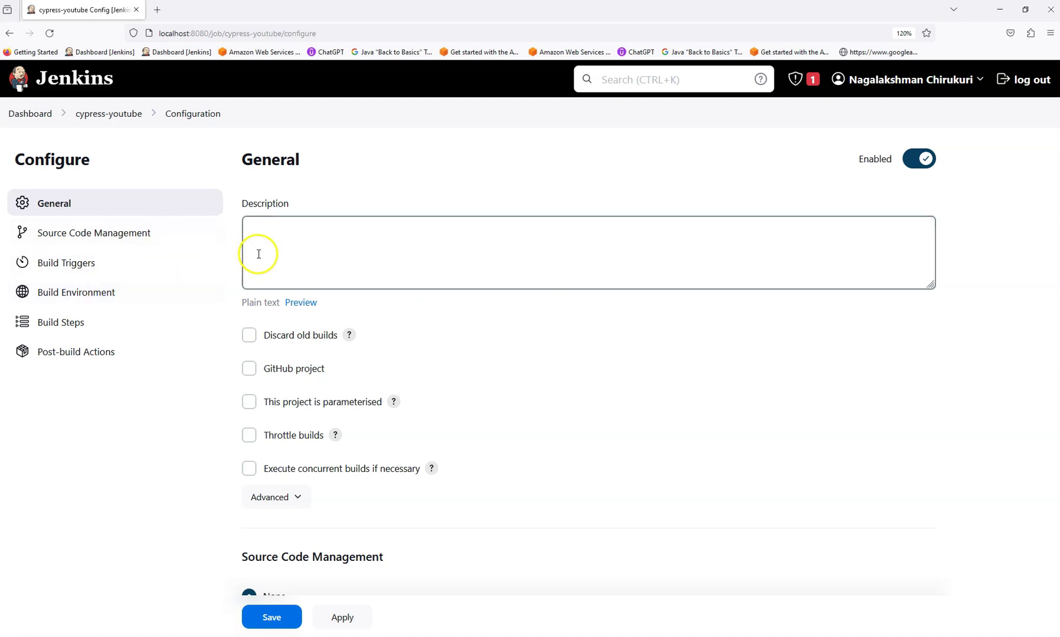
scroll(554, 285, down, 3)
scroll(552, 290, down, 7)
scroll(542, 308, up, 8)
scroll(543, 311, up, 2)
scroll(540, 310, down, 3)
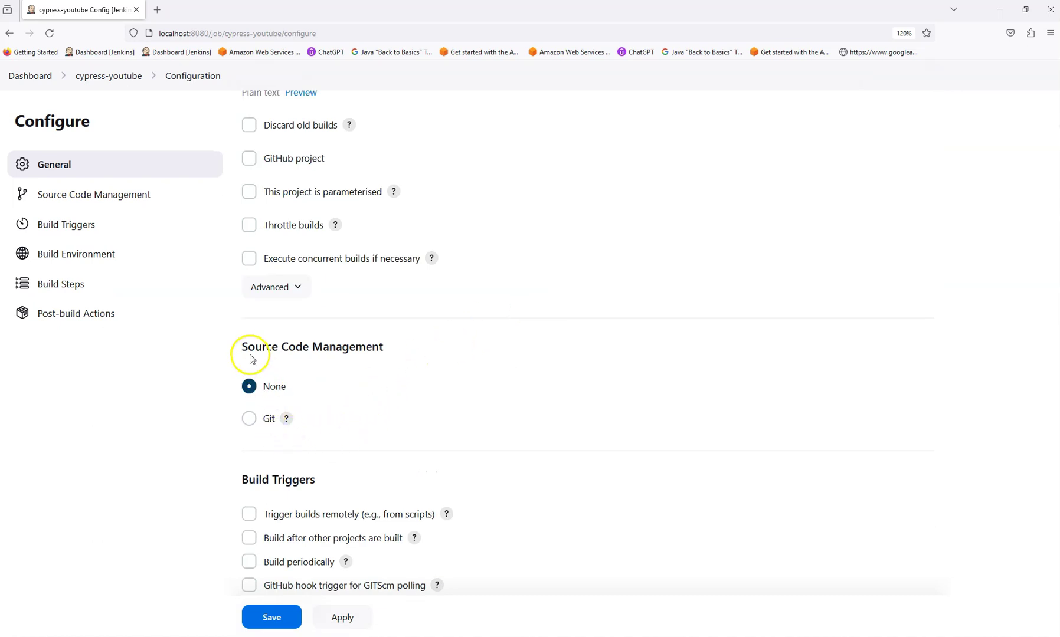
click(249, 419)
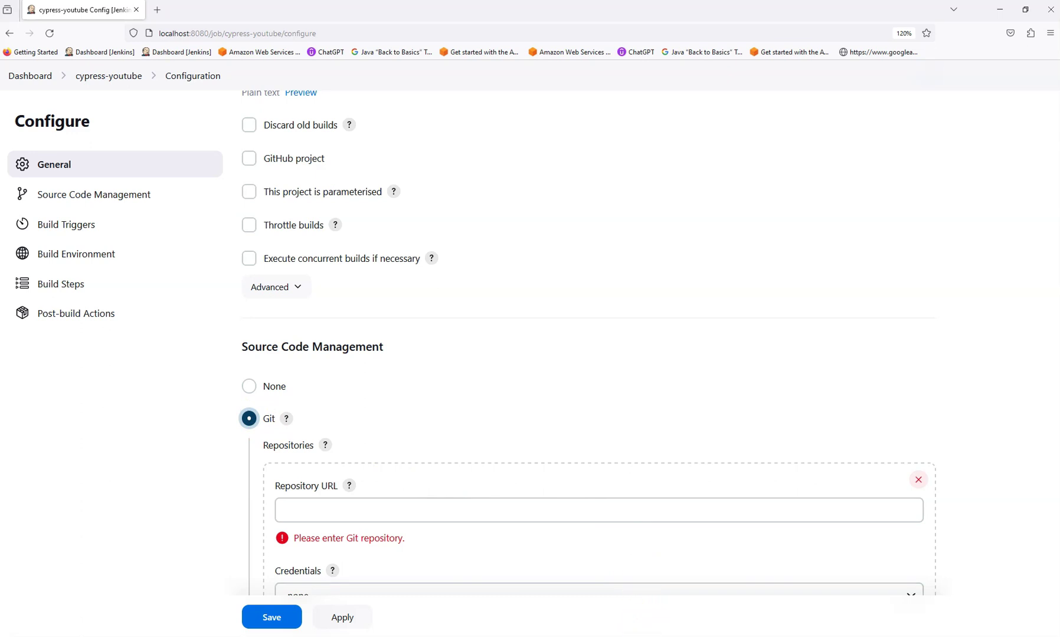
Copy the HTTPS clone URL of the cypress-youtube repository from GitHub and paste it as the job's Git repository URL.
click(624, 602)
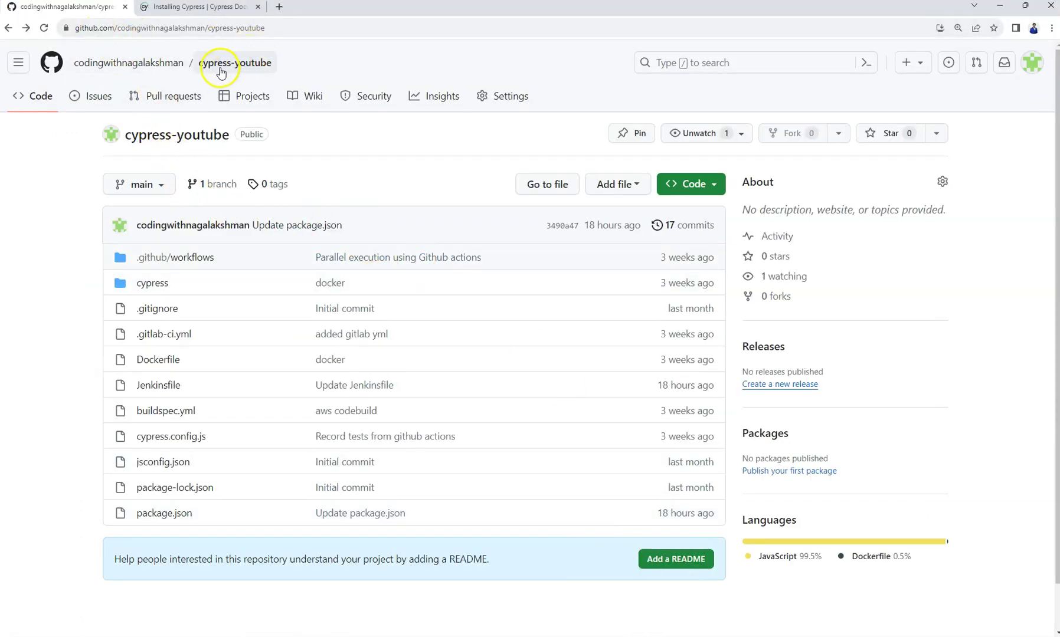
click(715, 186)
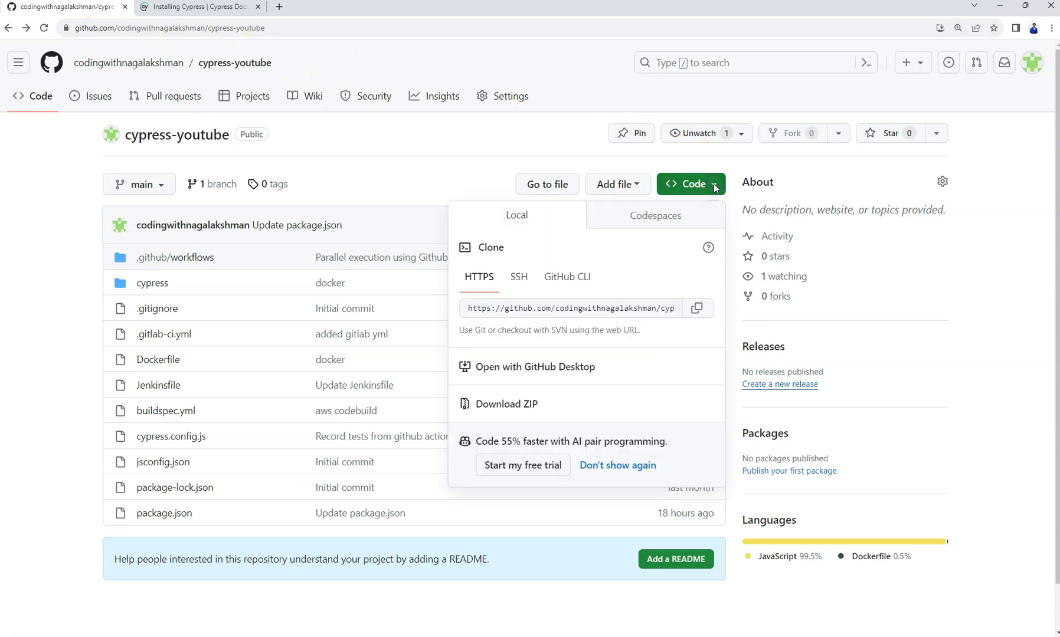
click(699, 311)
mouse_move(687, 631)
click(667, 608)
scroll(516, 315, down, 5)
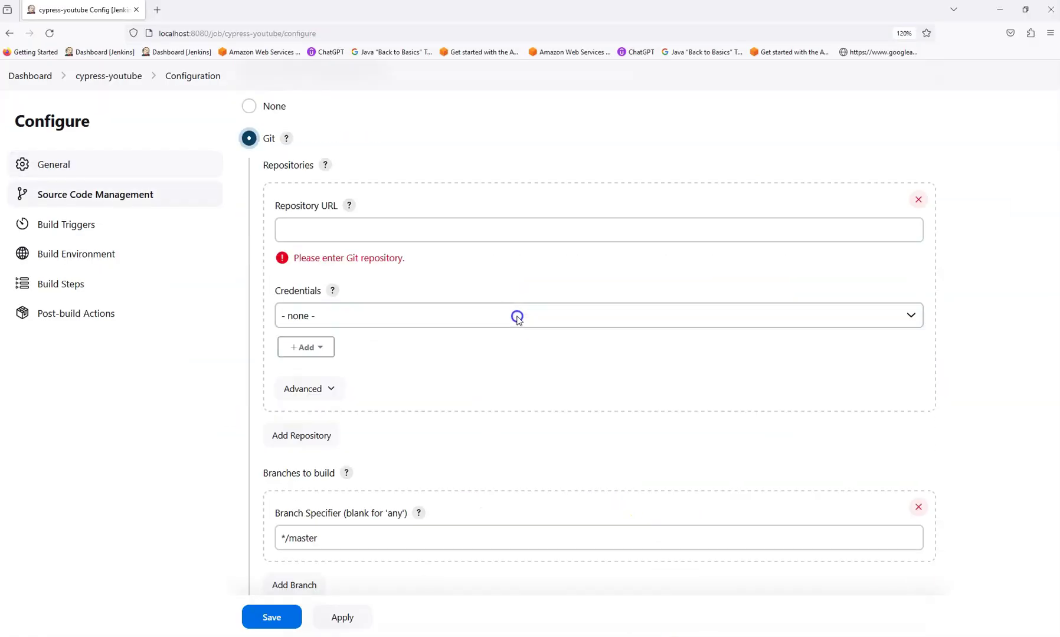
scroll(516, 315, up, 1)
click(358, 232)
key(ctrl+v)
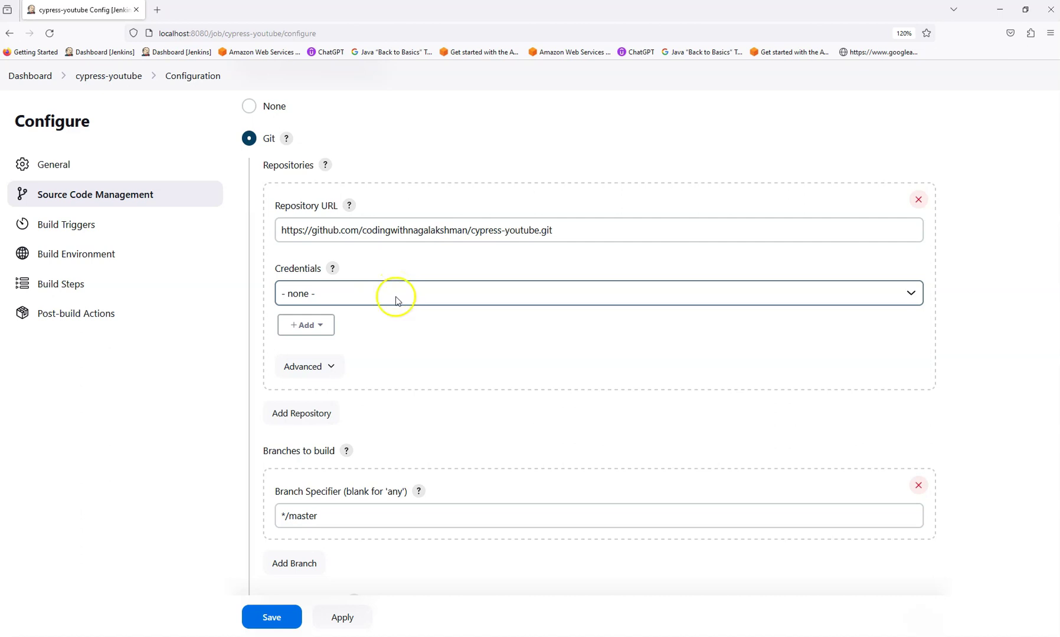
Check the repository's branch name on GitHub and set the job's branch specifier to */main.
scroll(397, 323, down, 3)
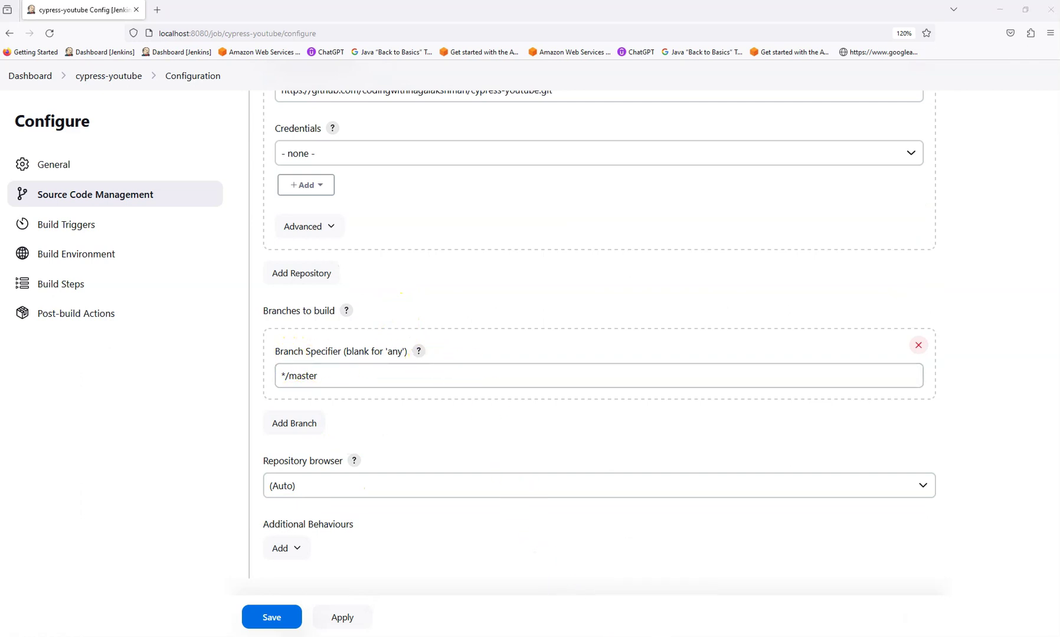
click(618, 614)
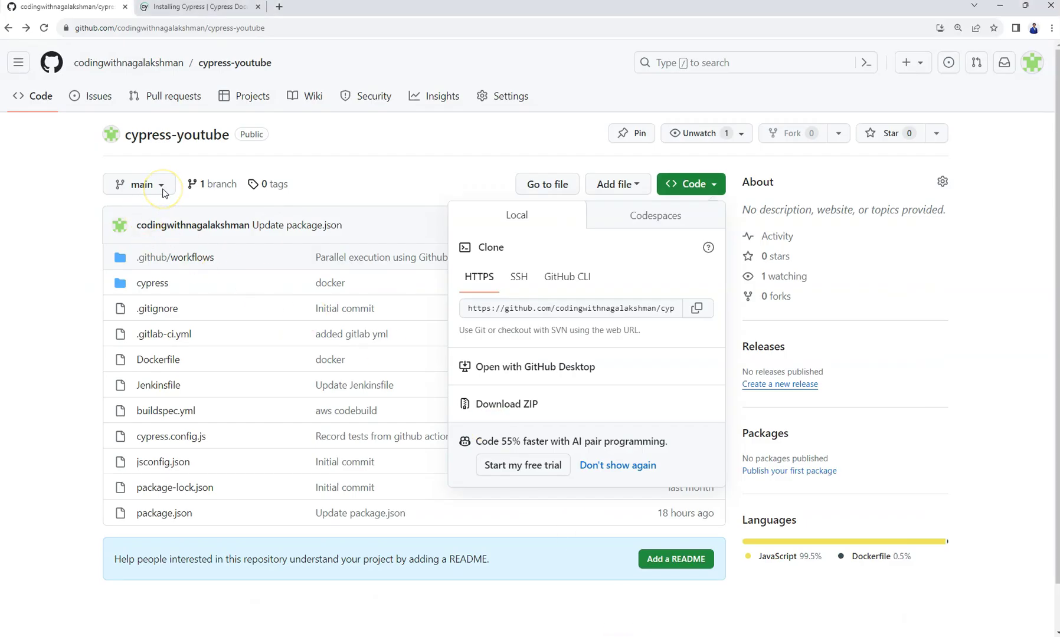
key(alt+Tab)
click(301, 375)
double_click(302, 375)
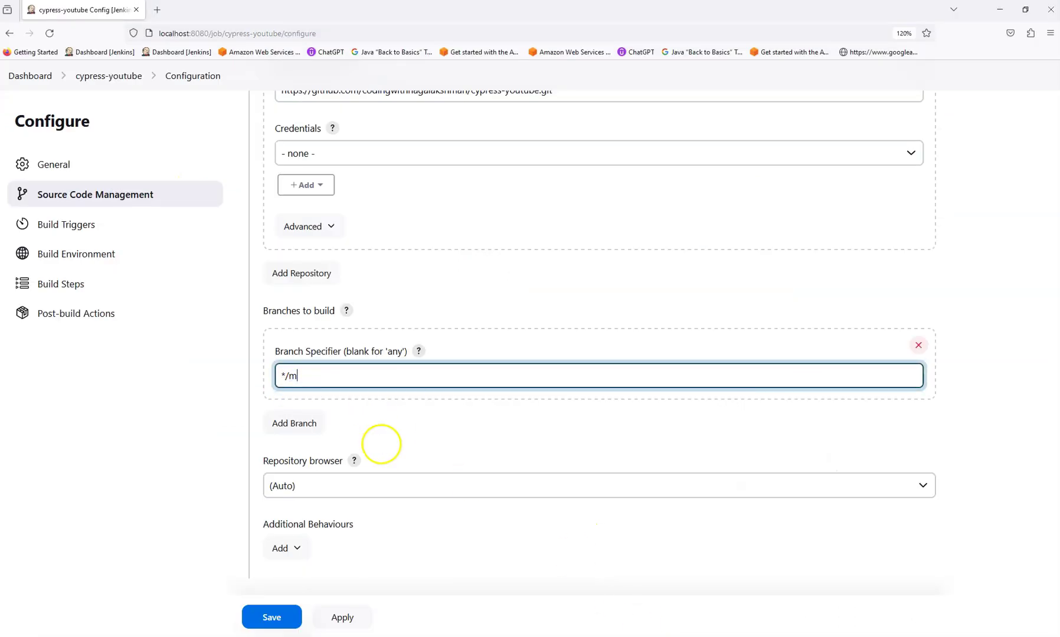
text(main)
In the job's build environment, enable providing the Node & npm bin/ folder to PATH with the nodejs21 installation.
scroll(417, 425, down, 5)
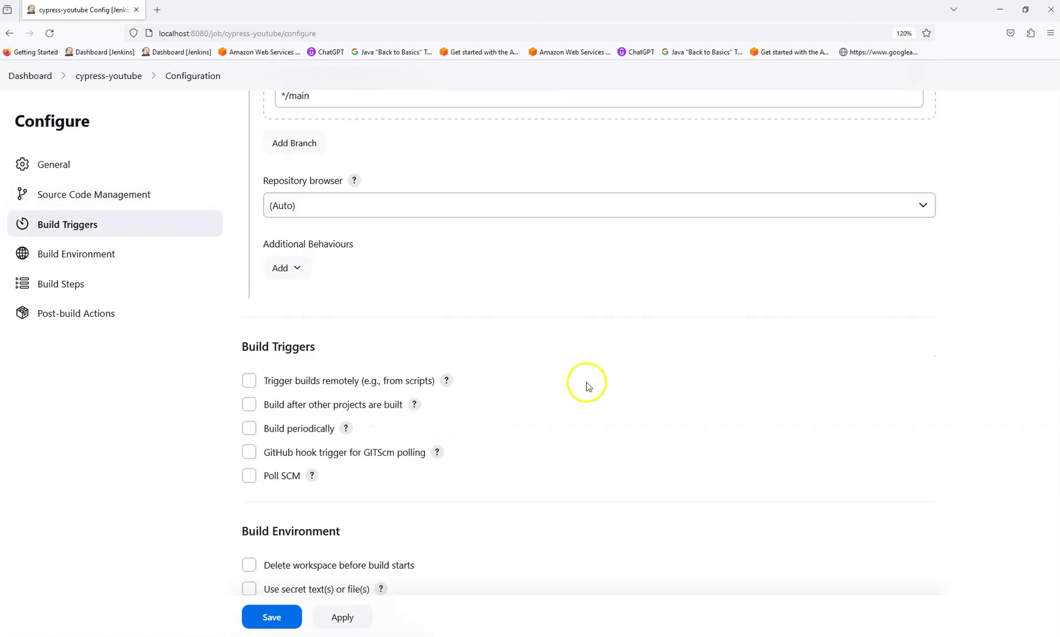
scroll(588, 384, down, 4)
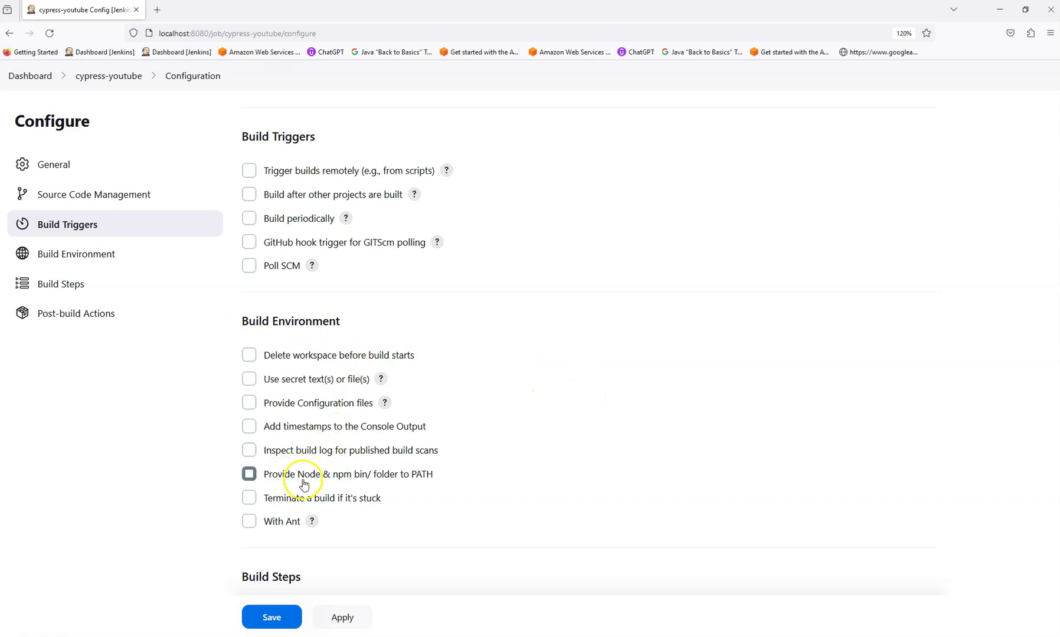
click(248, 474)
scroll(572, 360, down, 4)
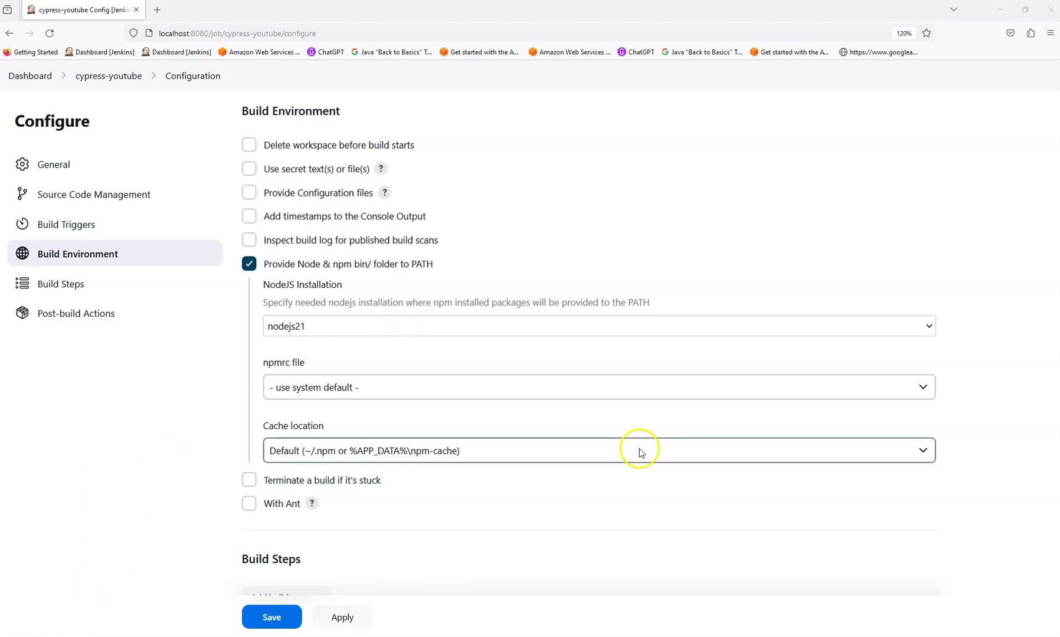
Add an Execute shell build step to the job.
scroll(639, 446, down, 3)
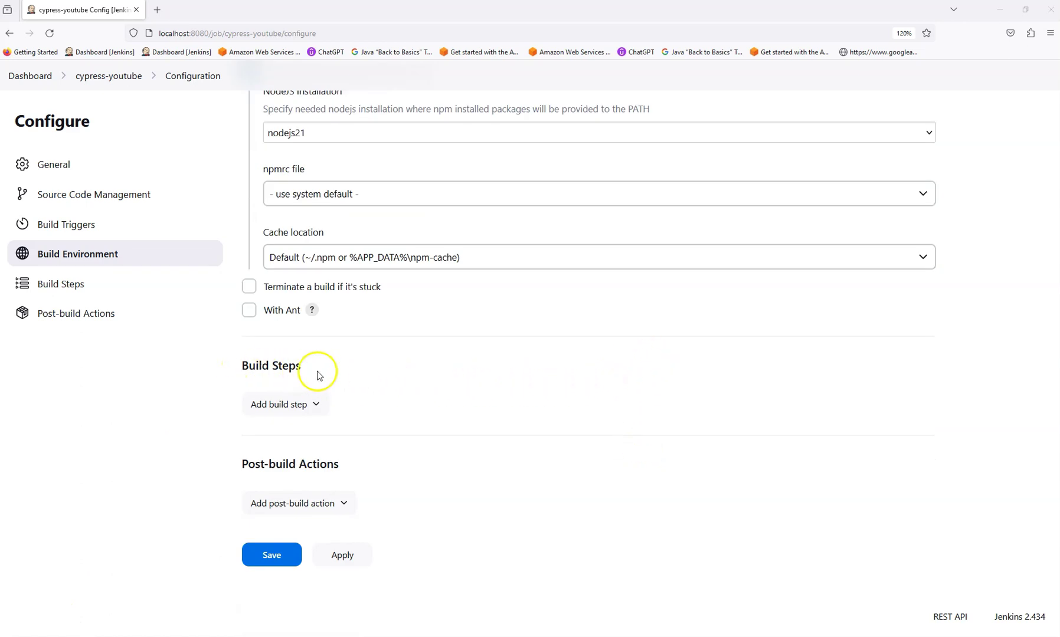
click(317, 405)
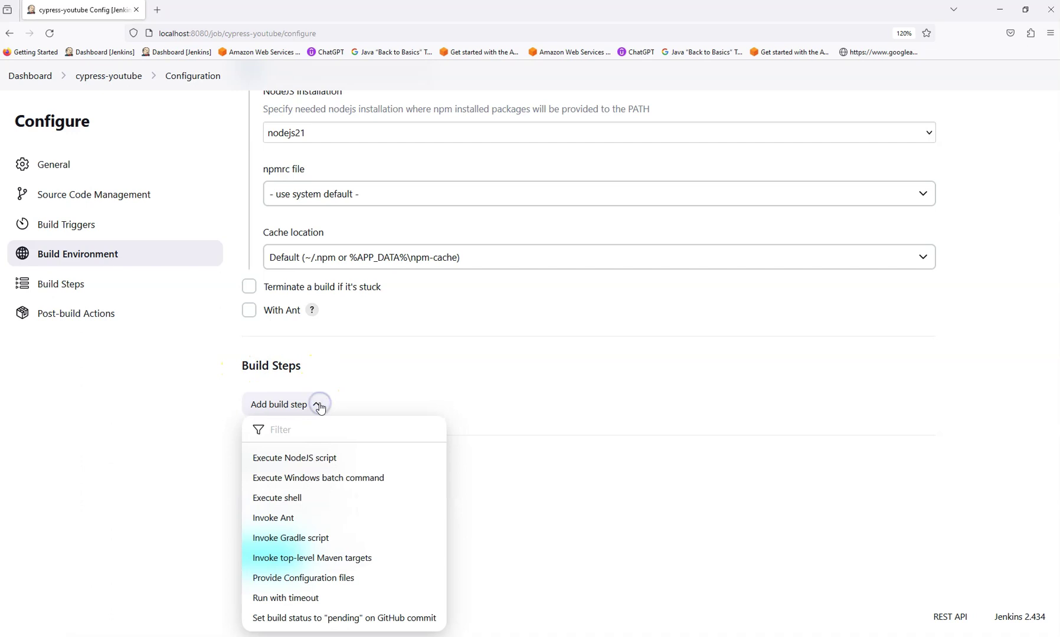
click(311, 499)
click(311, 498)
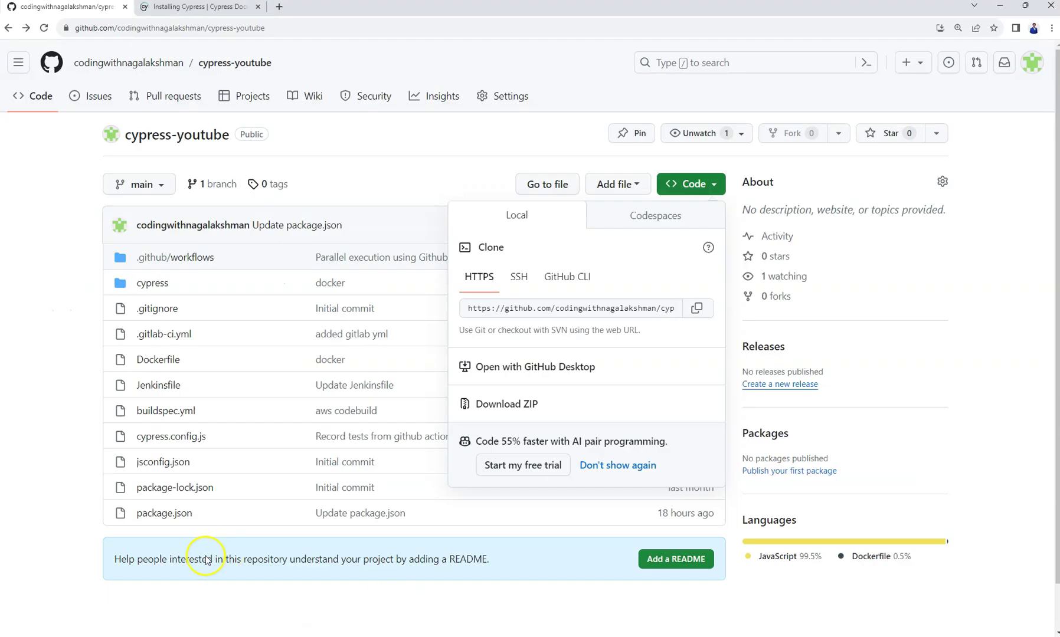
Look up the cy:cloud script in the GitHub repository's package.json and set the shell commands to npm install and npm run cy:cloud.
click(174, 523)
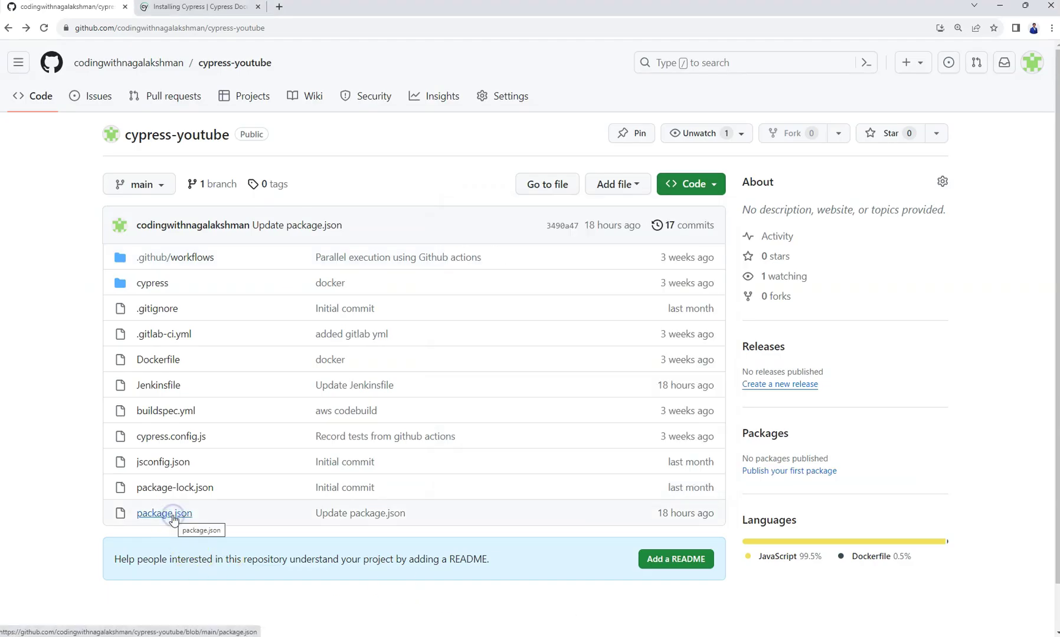
click(169, 515)
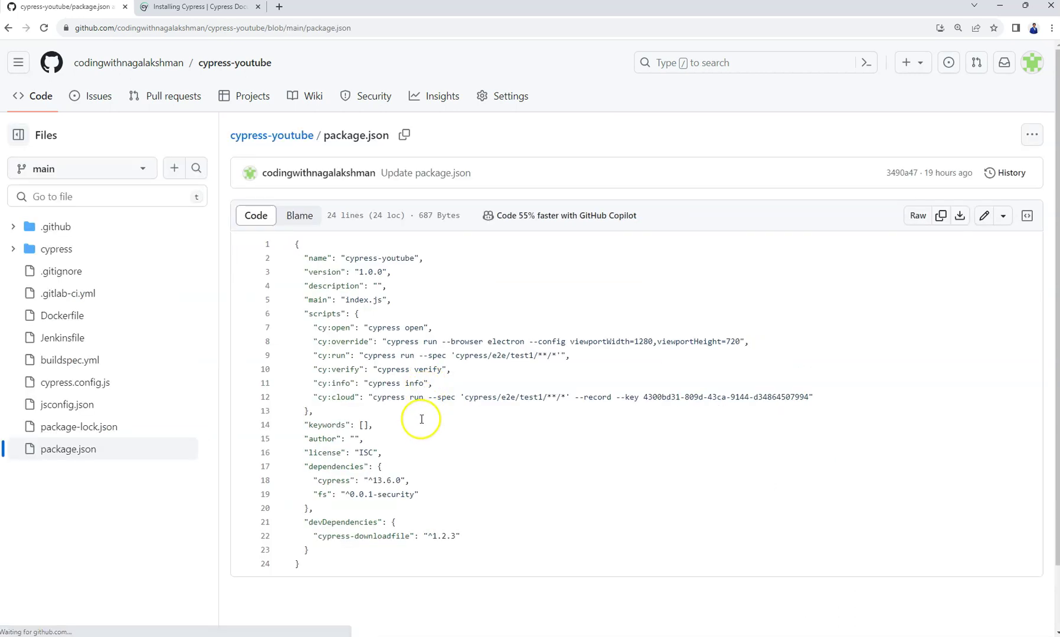
drag(313, 396, 823, 398)
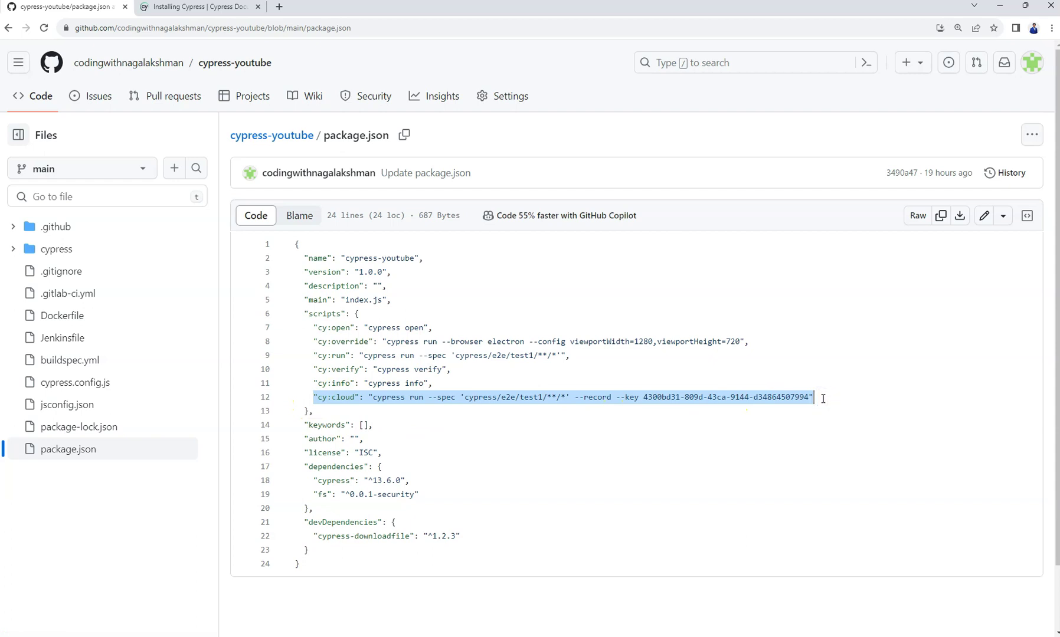
click(319, 396)
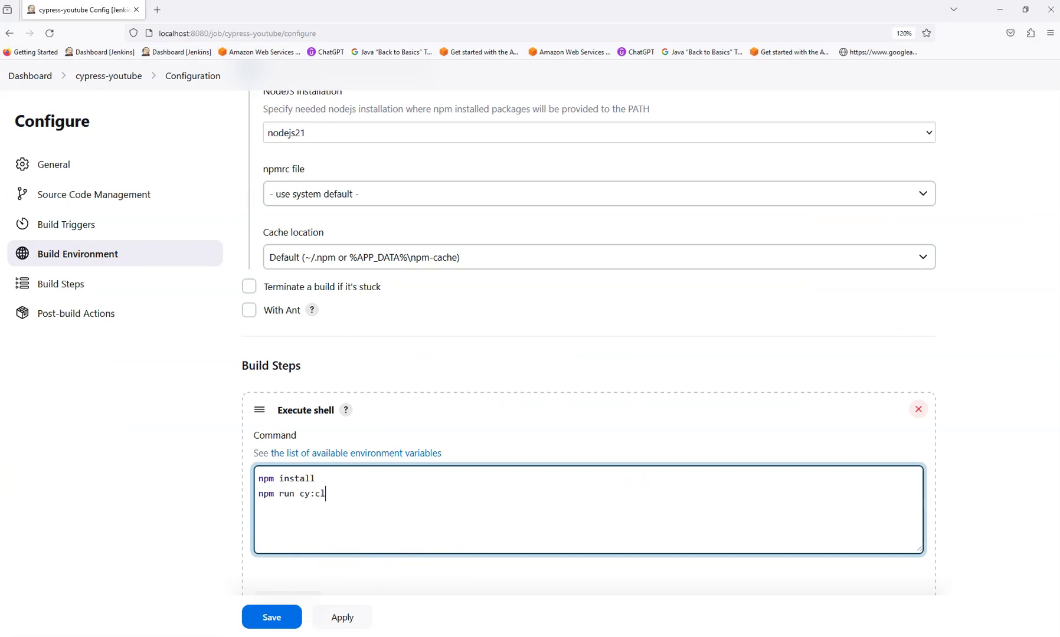
click(954, 426)
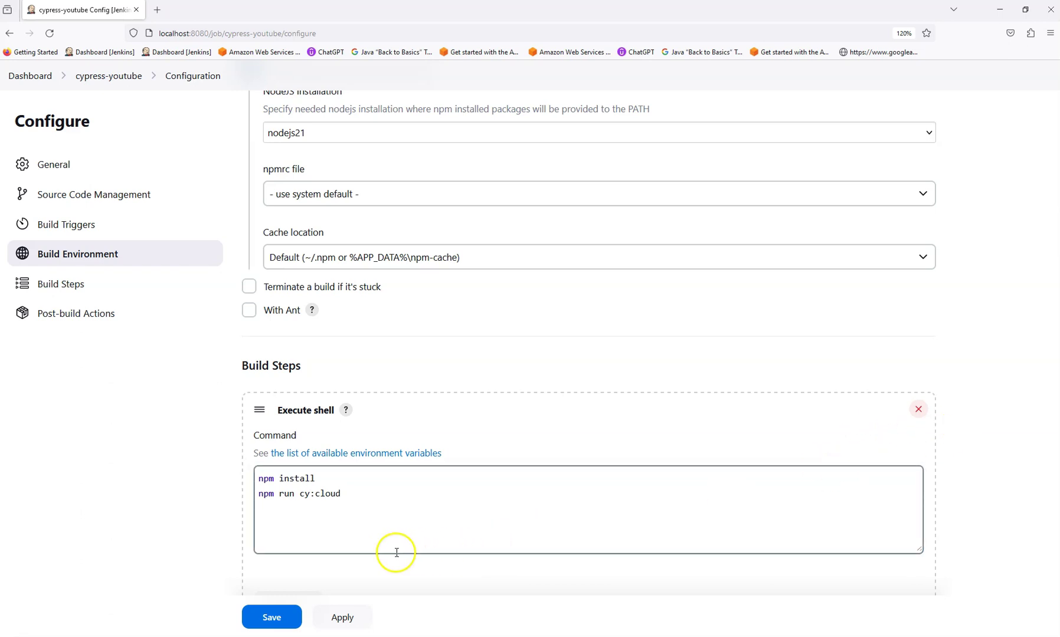
Apply and save the job configuration, and start a build of the cypress-youtube job.
click(342, 618)
click(279, 618)
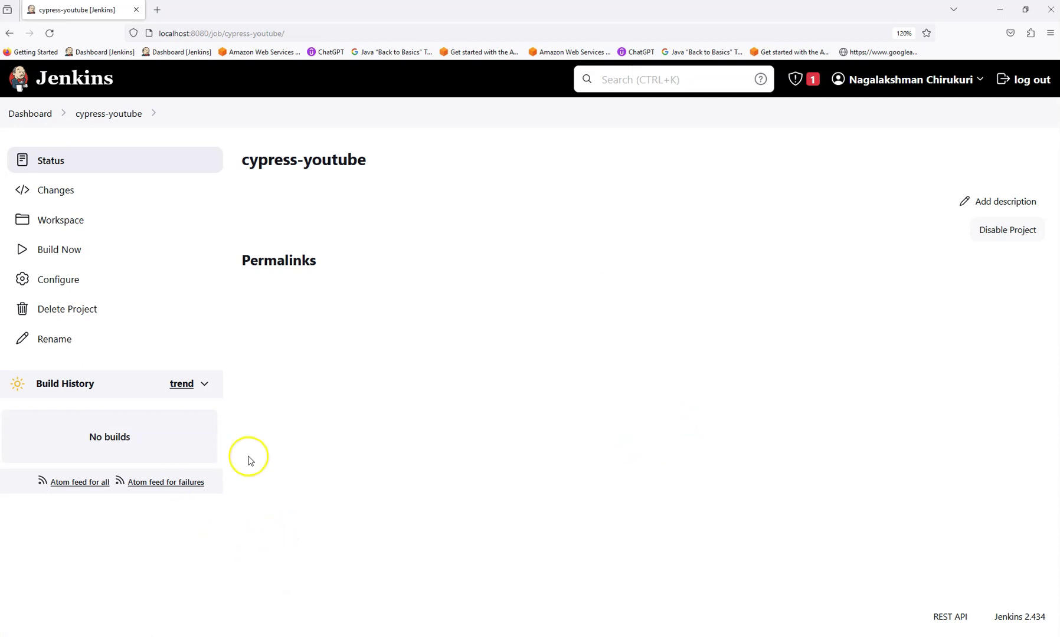
click(71, 255)
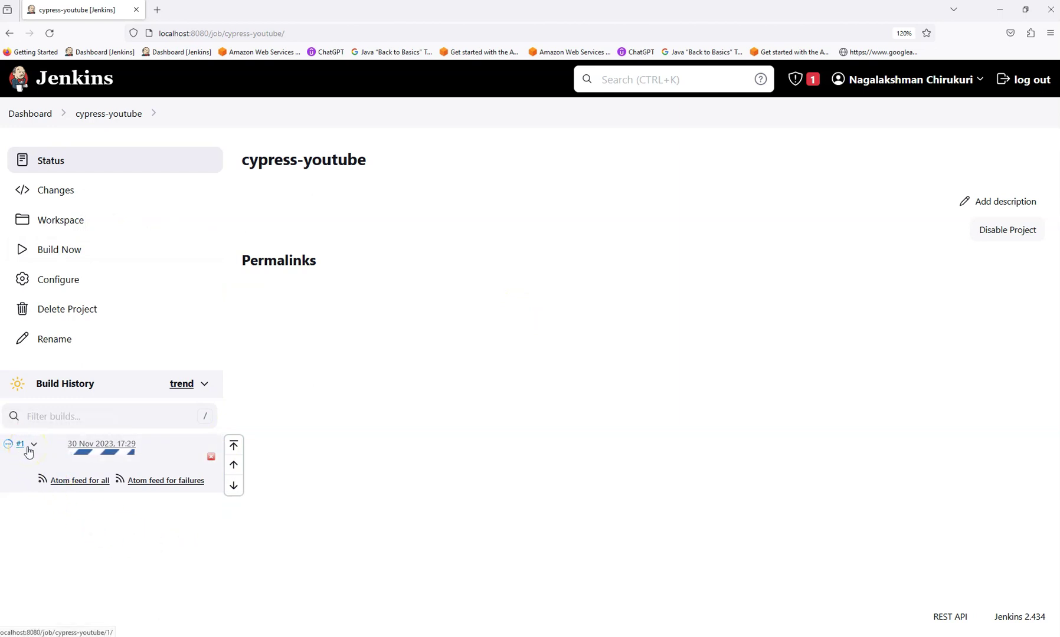
Open the console output of the running build #1.
click(33, 446)
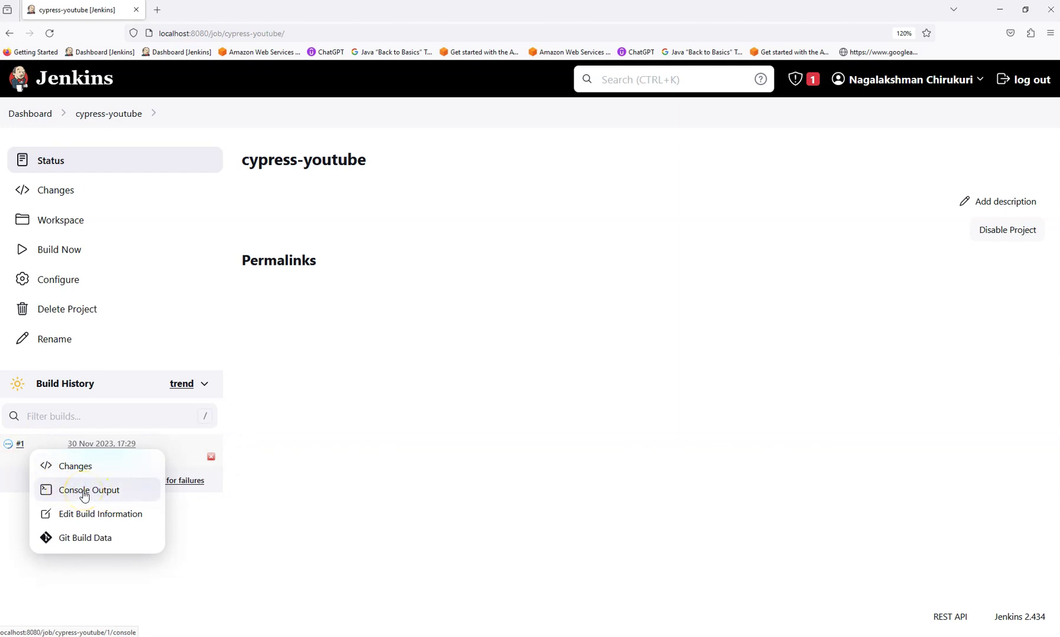
click(18, 444)
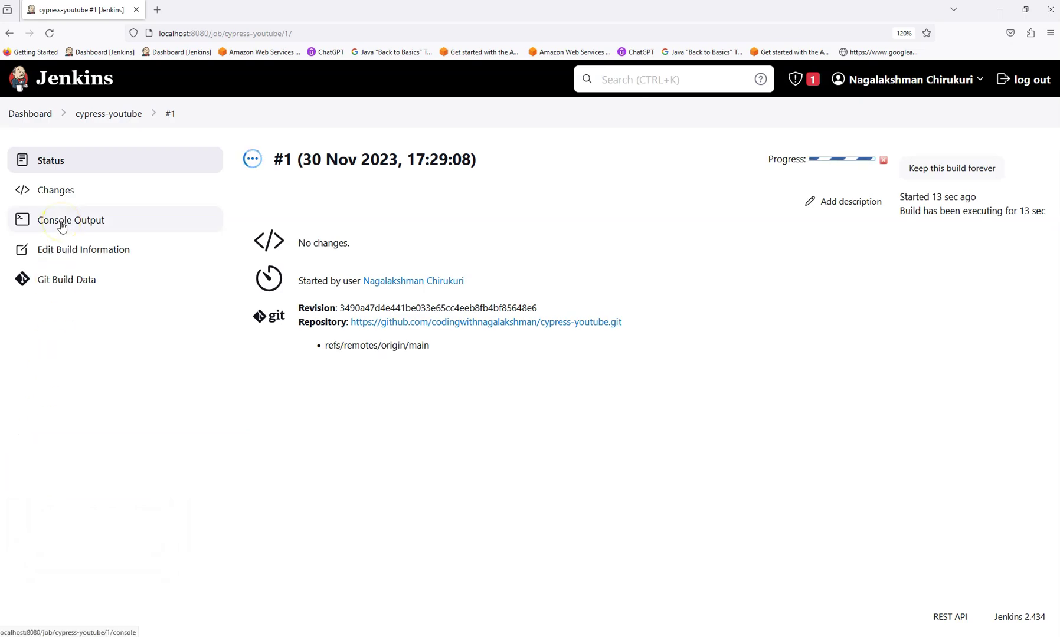
click(62, 221)
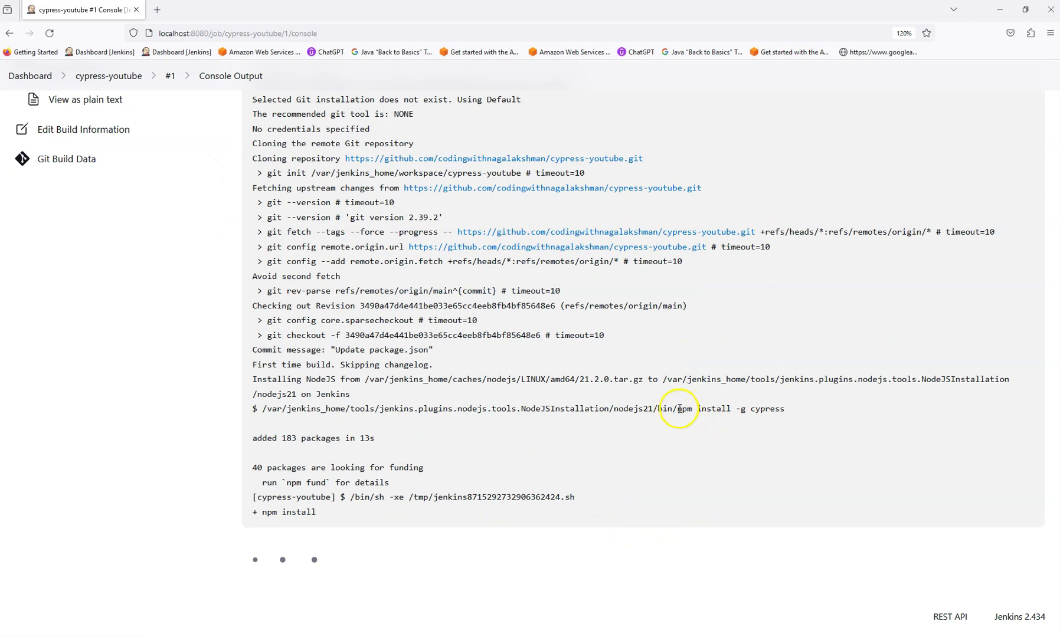
Examine the global Cypress installation, npm install and npm run cy:cloud commands in build #1's console log.
drag(677, 410, 767, 411)
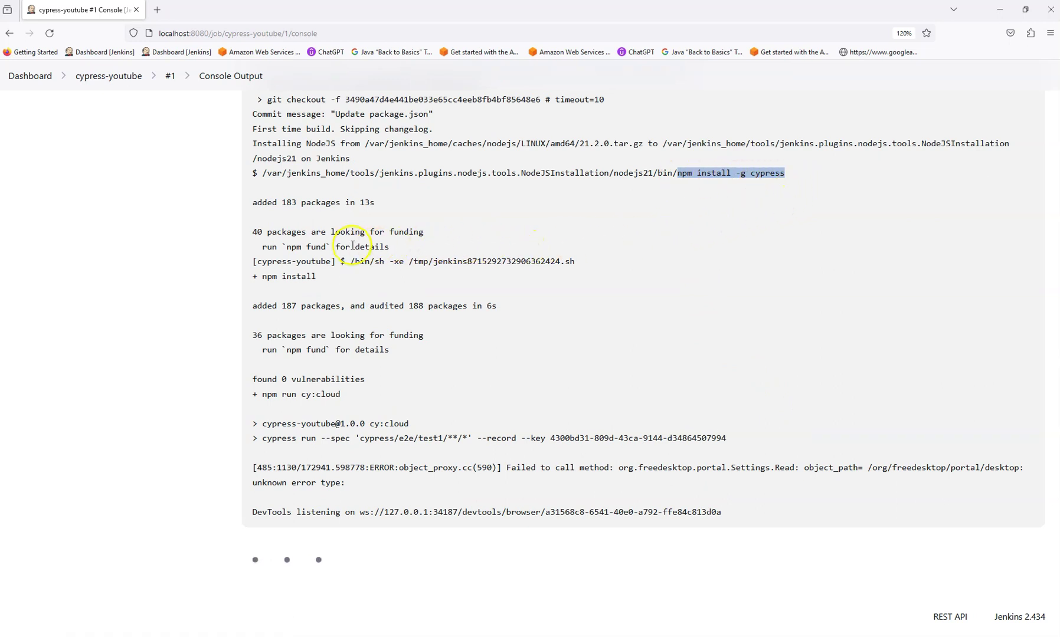
drag(258, 204, 411, 207)
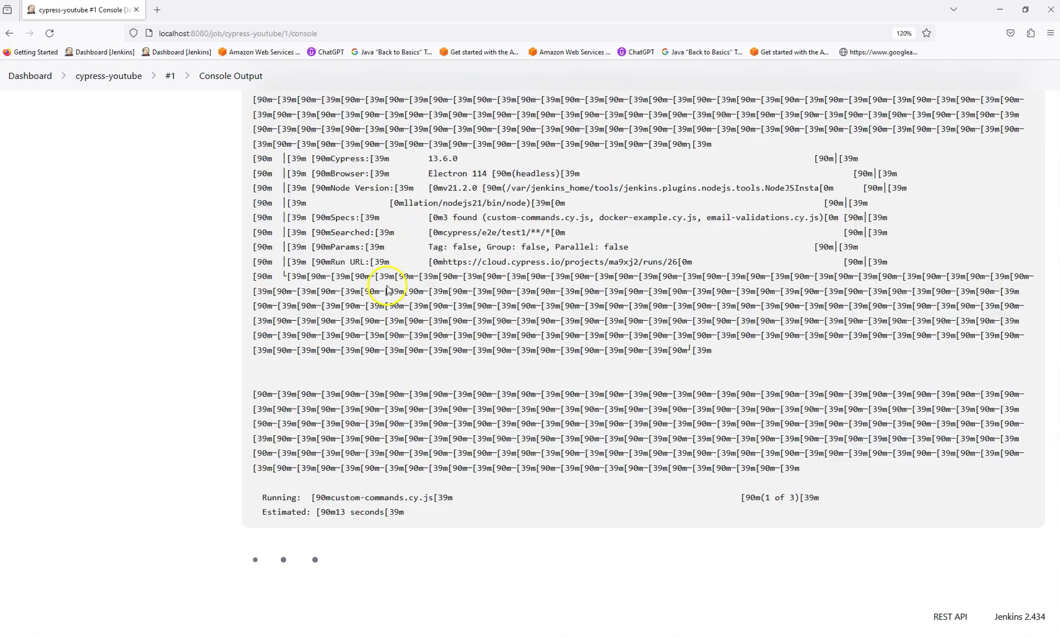
scroll(435, 385, up, 5)
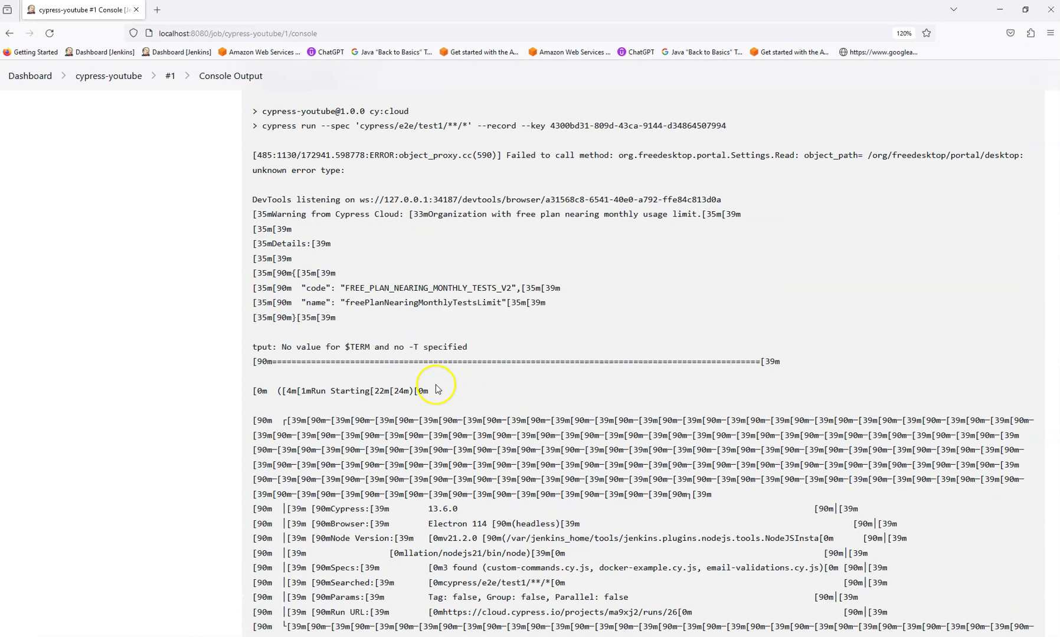
scroll(436, 384, up, 3)
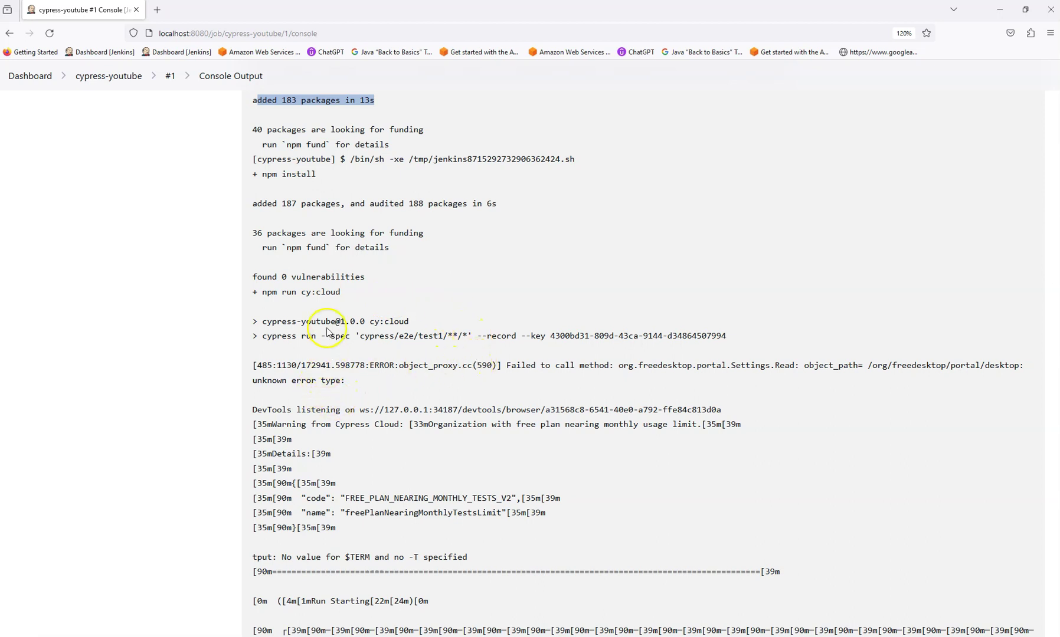
drag(262, 292, 285, 291)
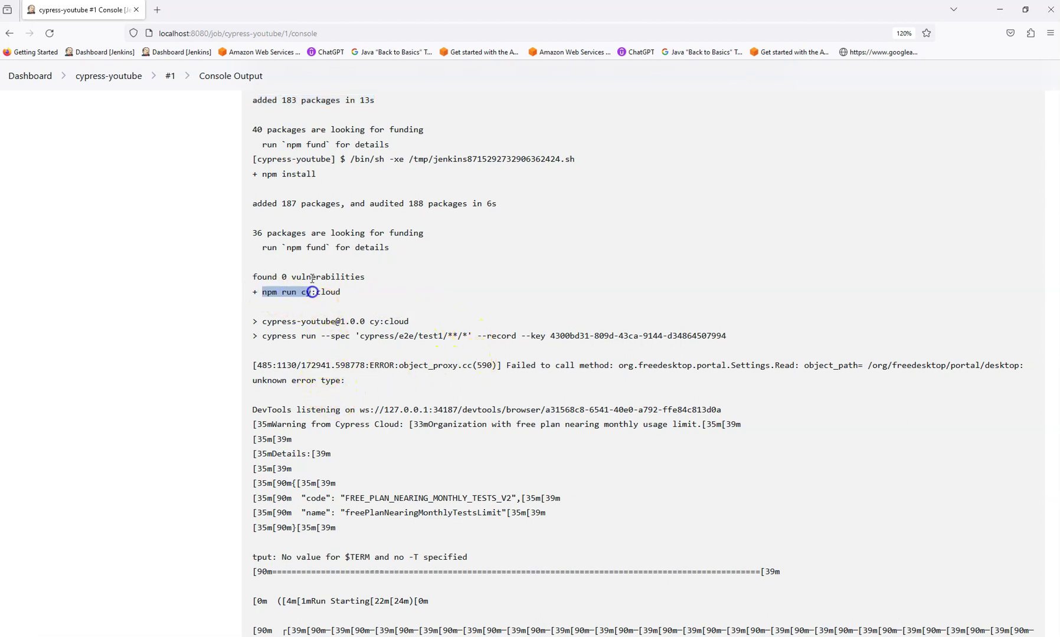
drag(262, 174, 330, 174)
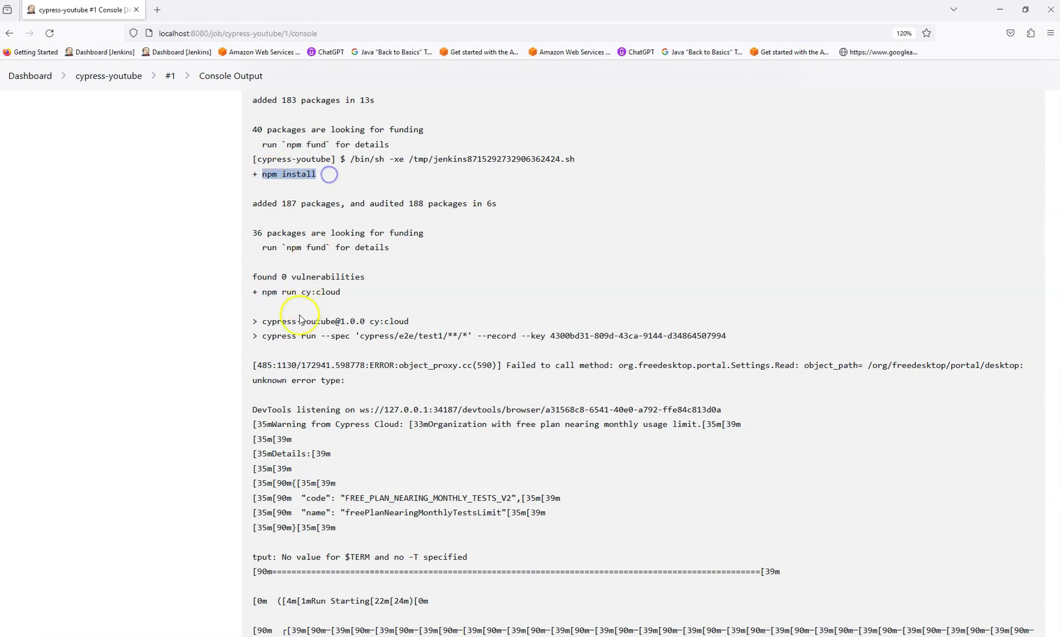
drag(263, 292, 345, 293)
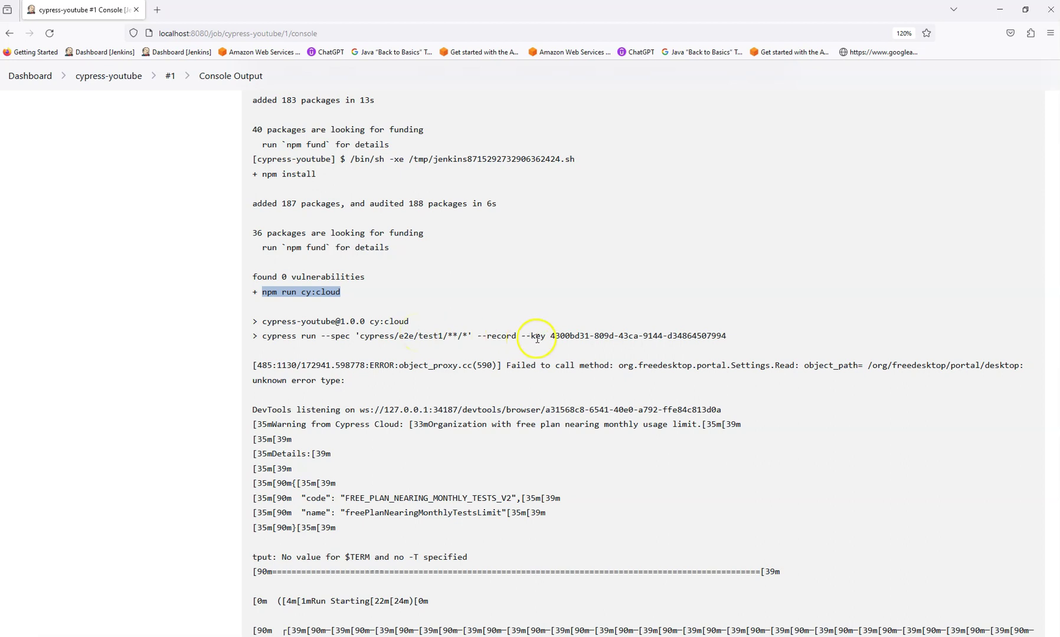
drag(727, 336, 267, 337)
Examine the Cypress test run output in build #1's log, paying attention to the color codes between the results.
scroll(498, 402, down, 3)
scroll(499, 403, down, 10)
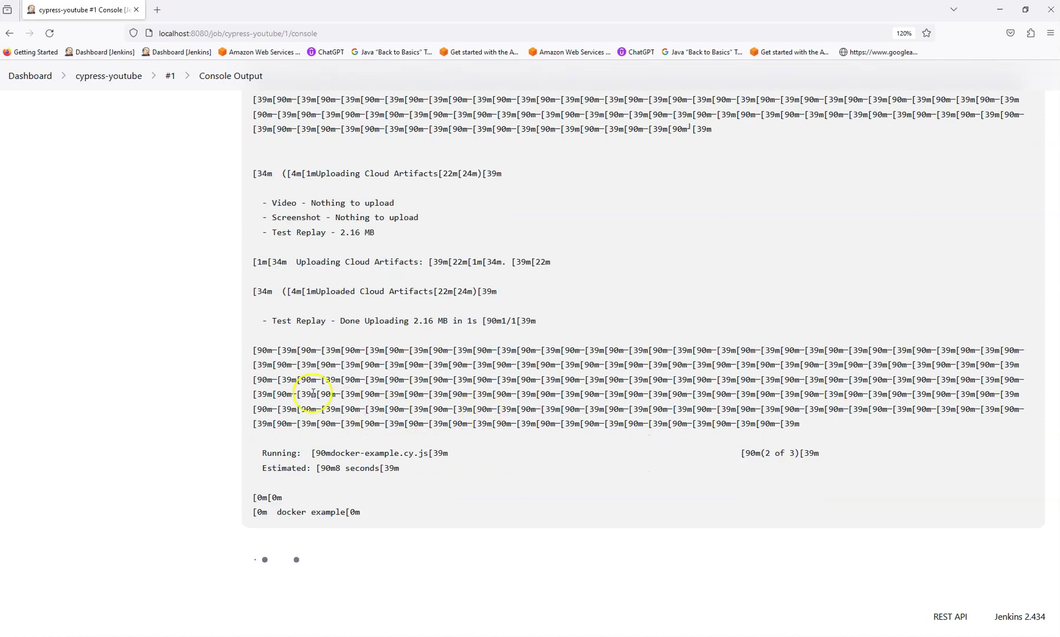
drag(302, 379, 315, 419)
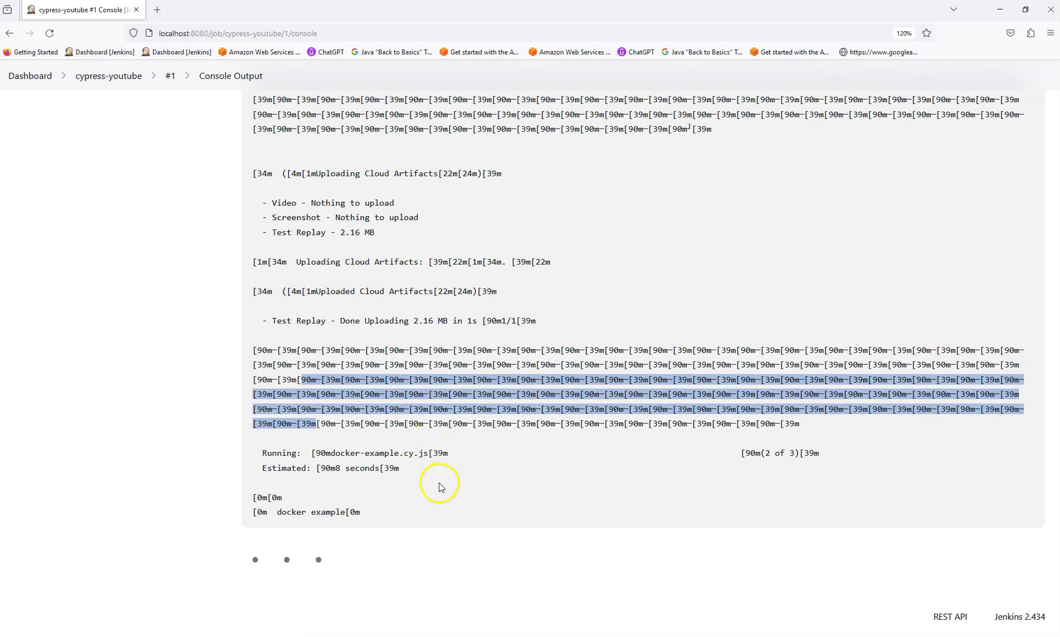
scroll(437, 484, up, 6)
scroll(440, 482, up, 20)
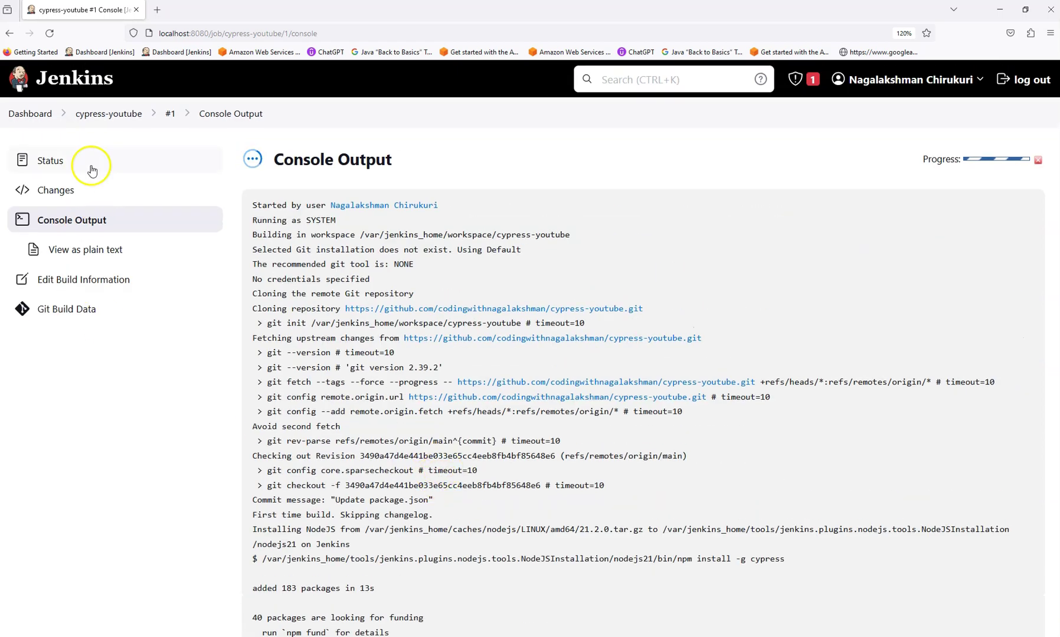
scroll(611, 329, down, 7)
scroll(611, 331, down, 20)
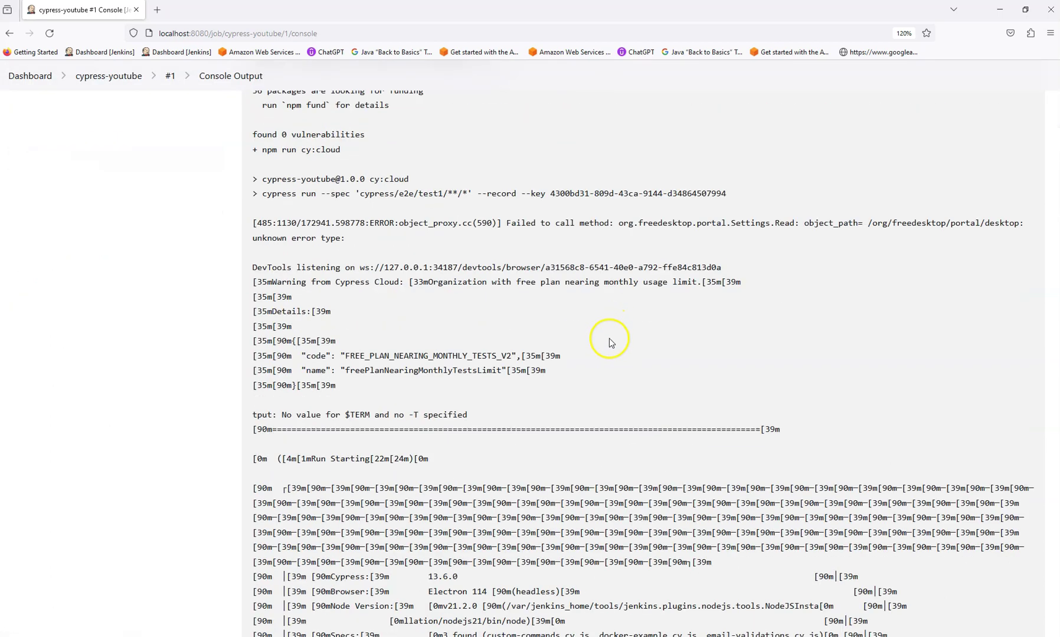
scroll(597, 373, down, 15)
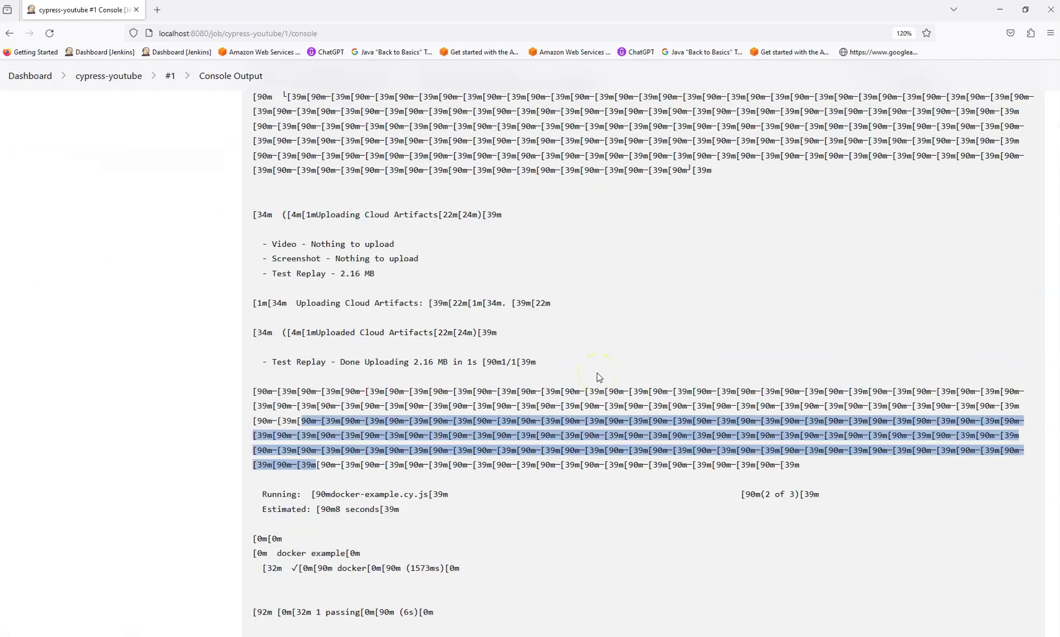
scroll(592, 370, up, 20)
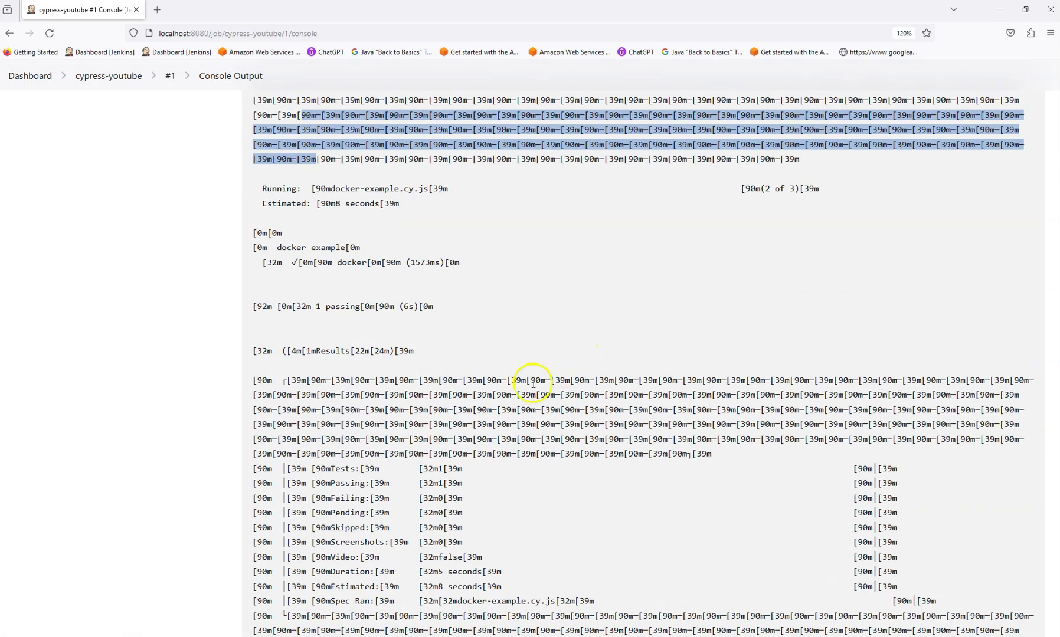
scroll(455, 353, up, 5)
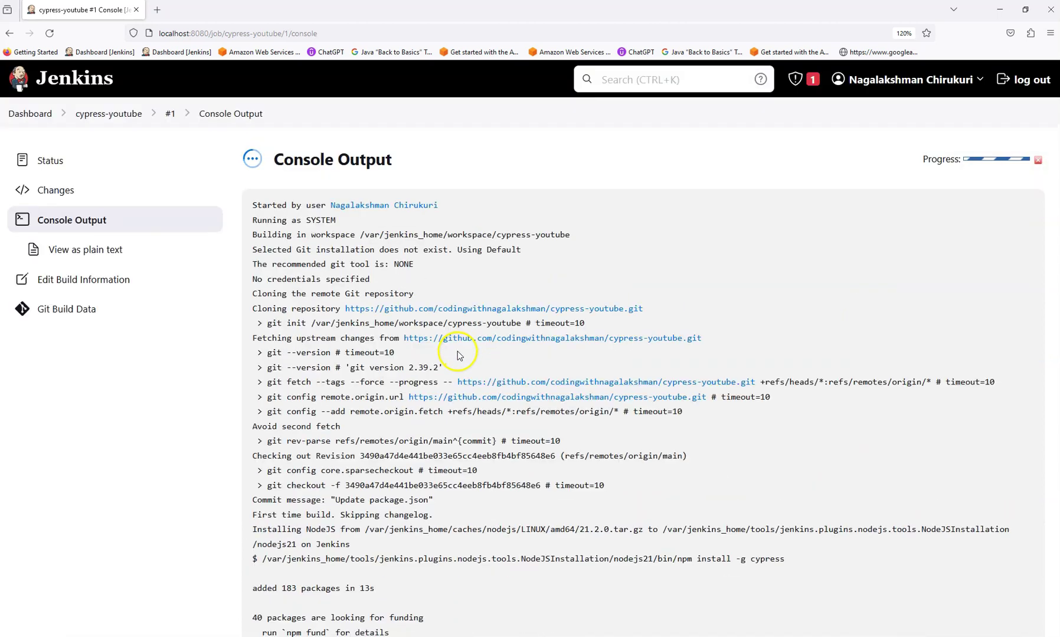
In the Jenkins system configuration, add a global environment variable NO_COLOR with the value 1 and save the settings.
click(31, 115)
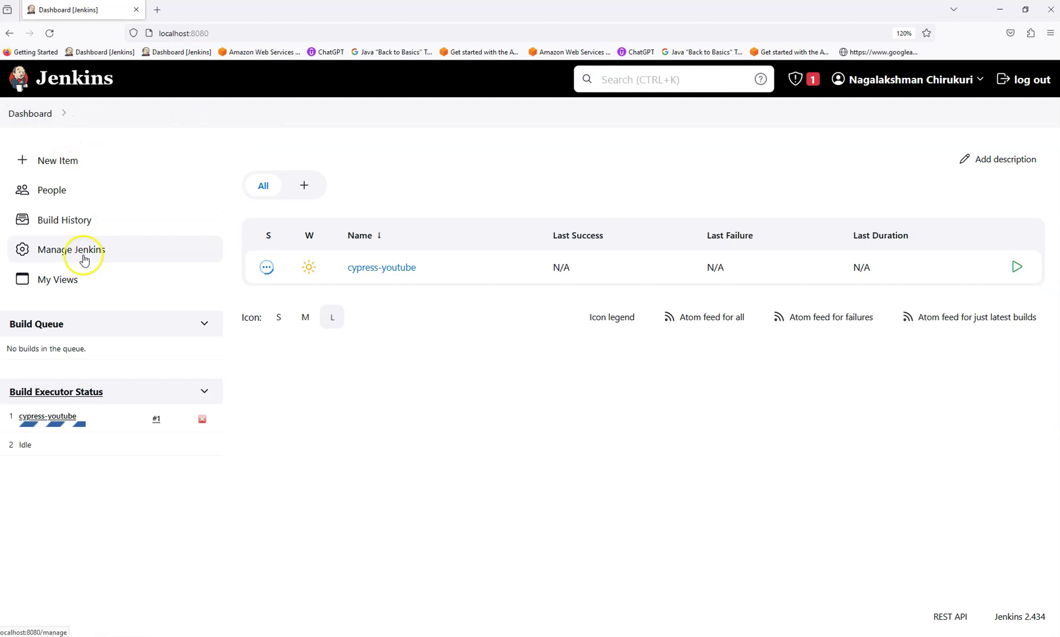
click(71, 255)
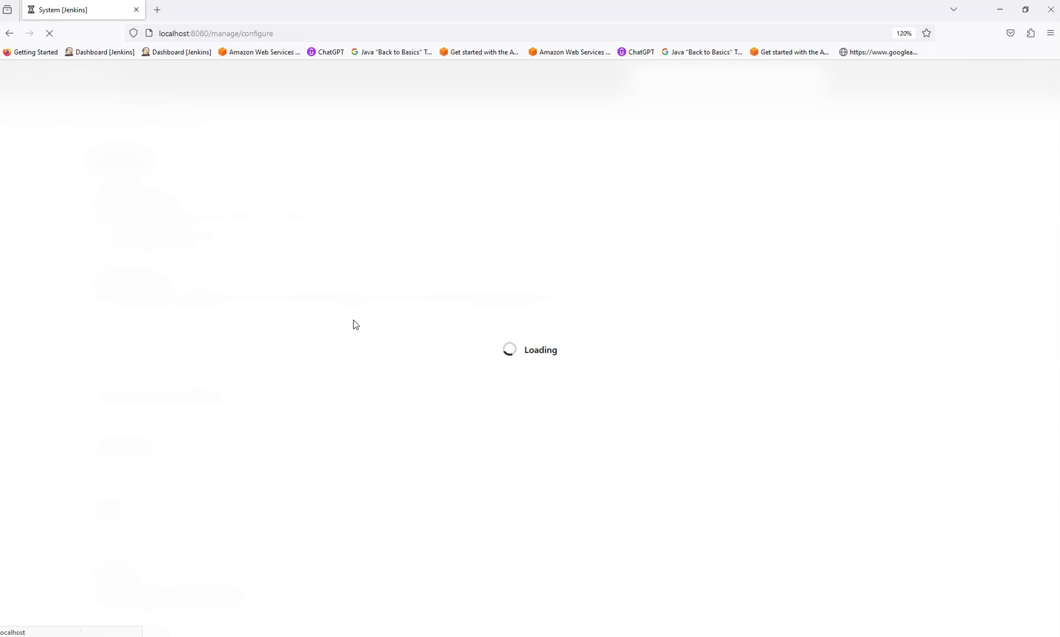
scroll(355, 321, down, 8)
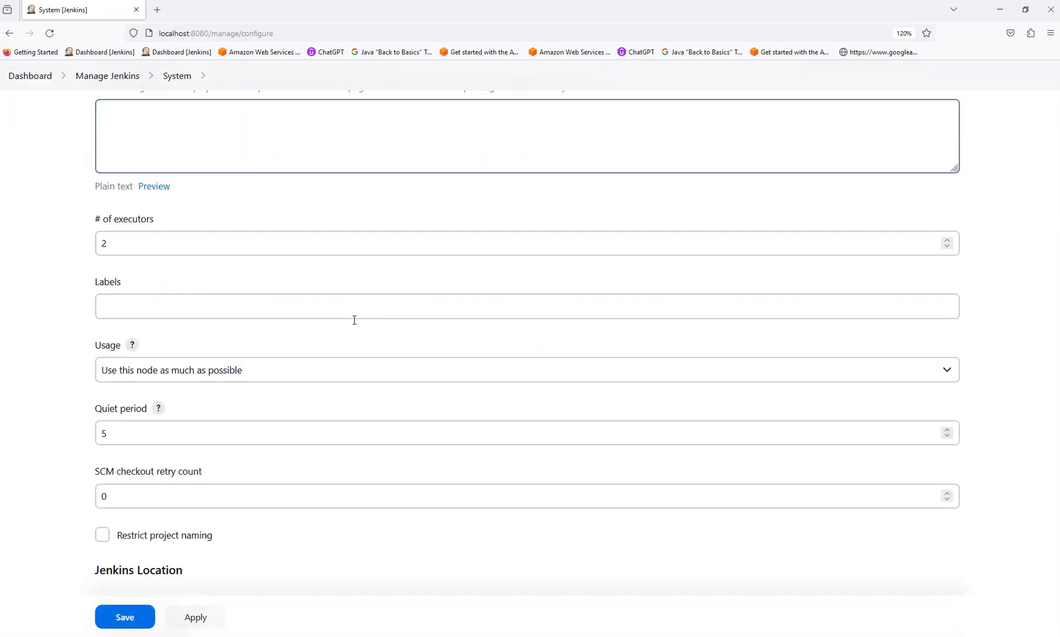
scroll(354, 321, down, 5)
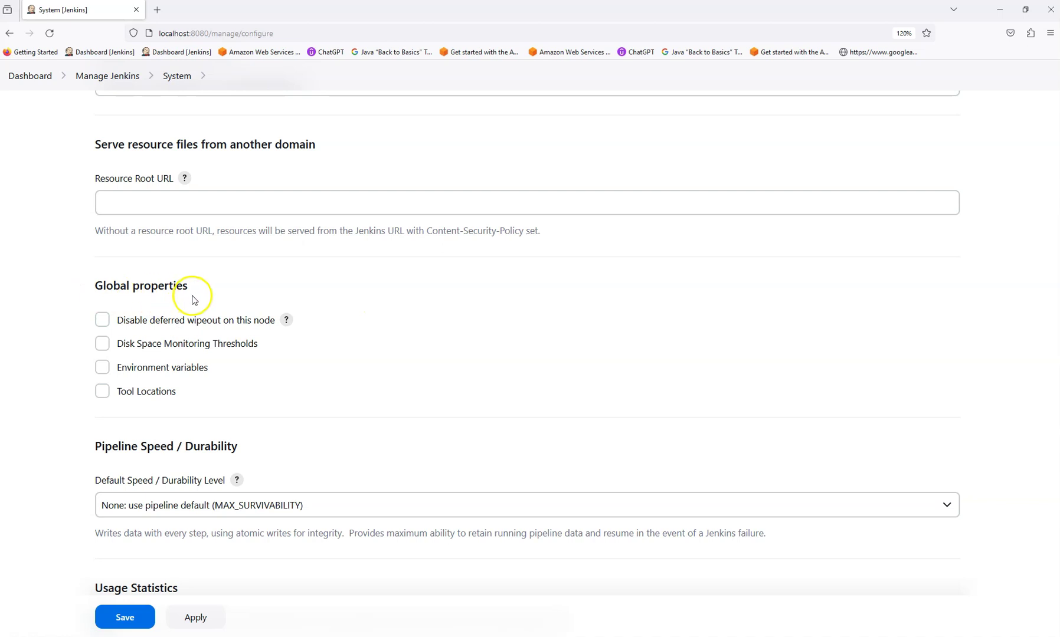
click(103, 368)
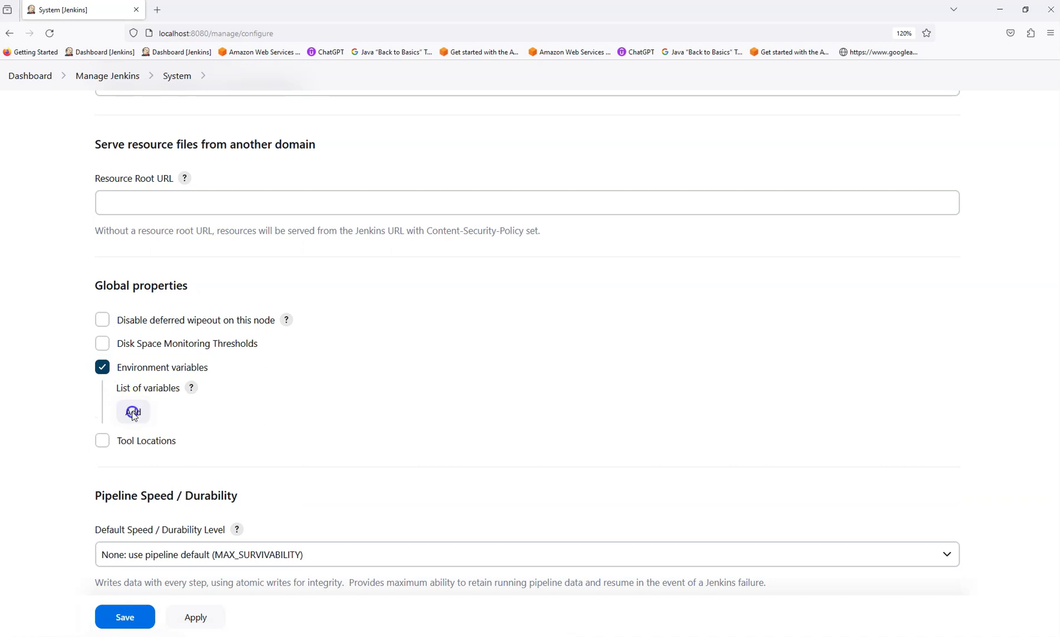
click(133, 413)
click(164, 457)
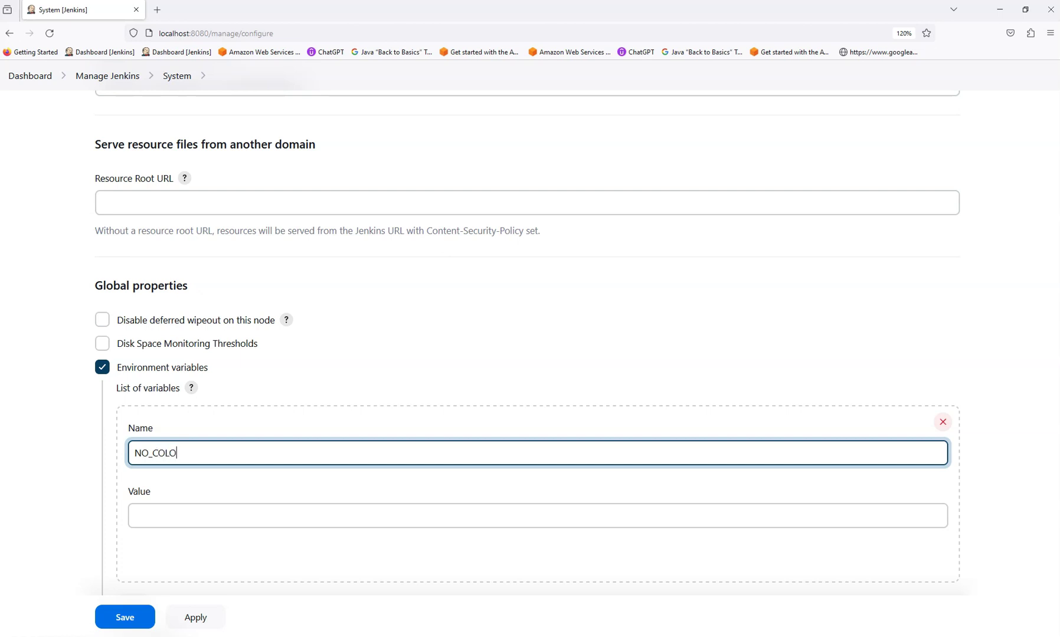
click(165, 519)
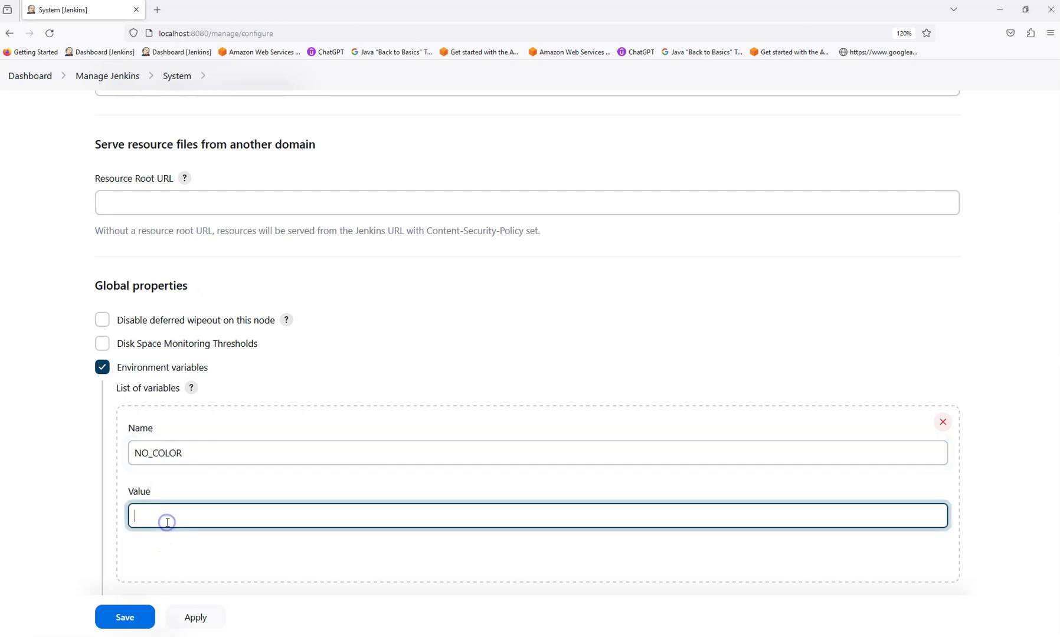
click(201, 617)
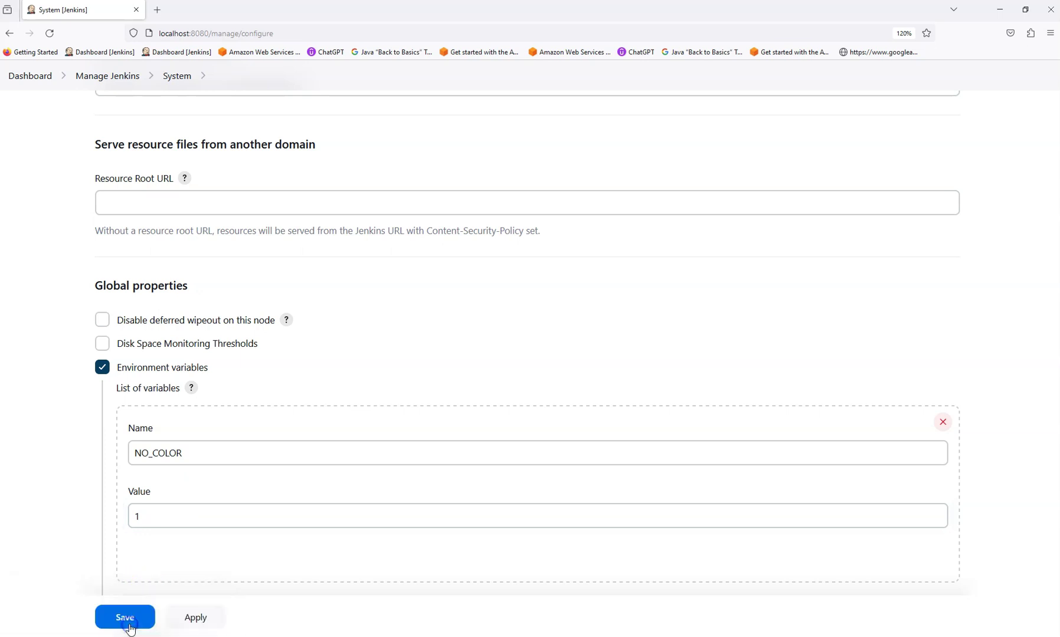
click(125, 618)
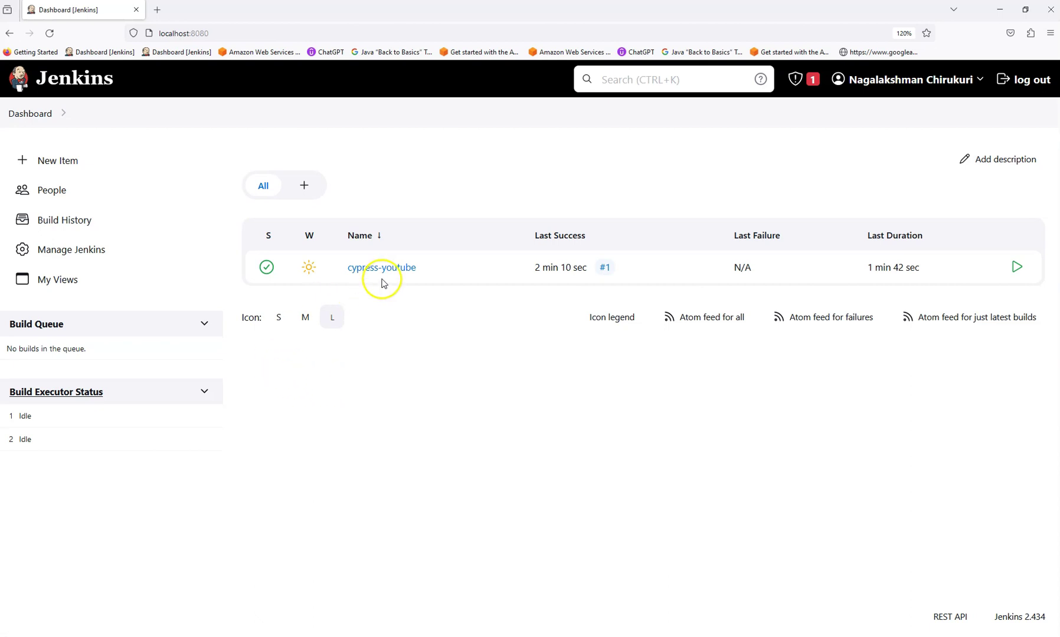
Review the test results and final run summary in build #1's console output, and return to the cypress-youtube job page.
click(387, 269)
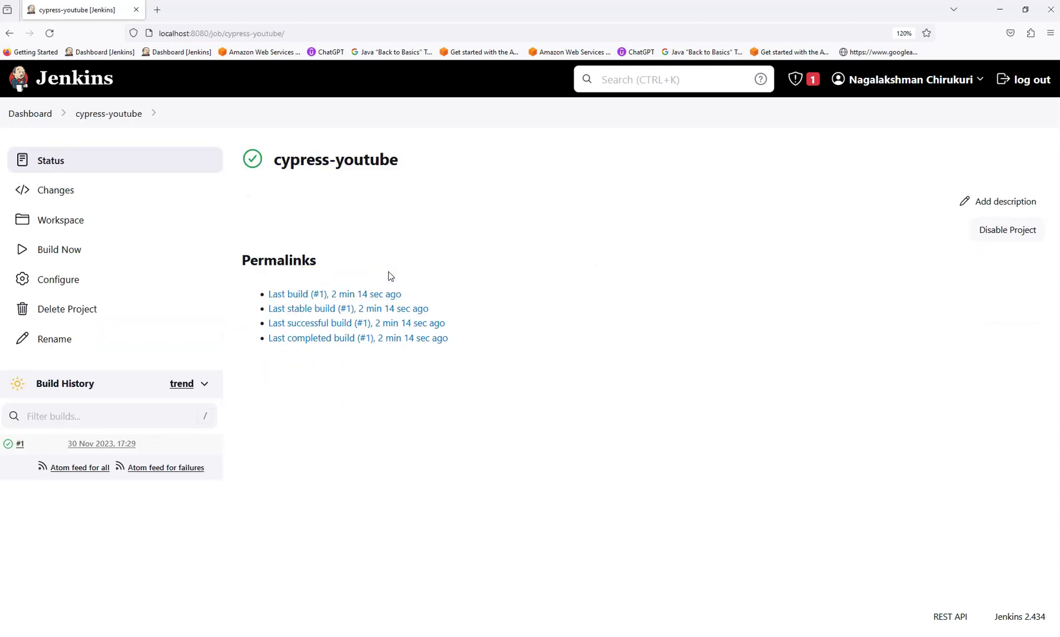
click(17, 445)
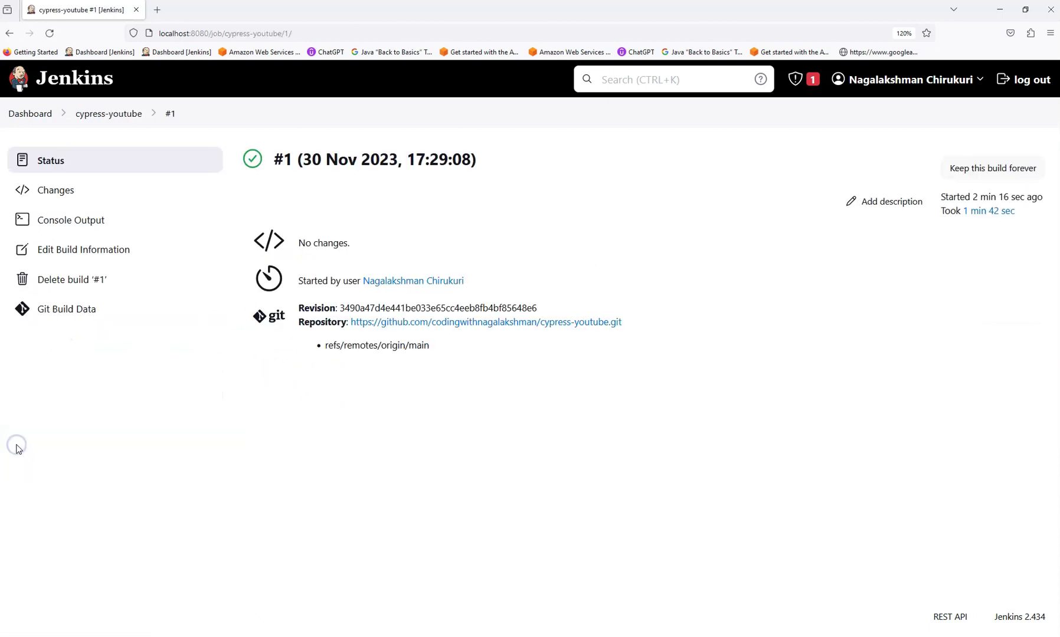
click(70, 221)
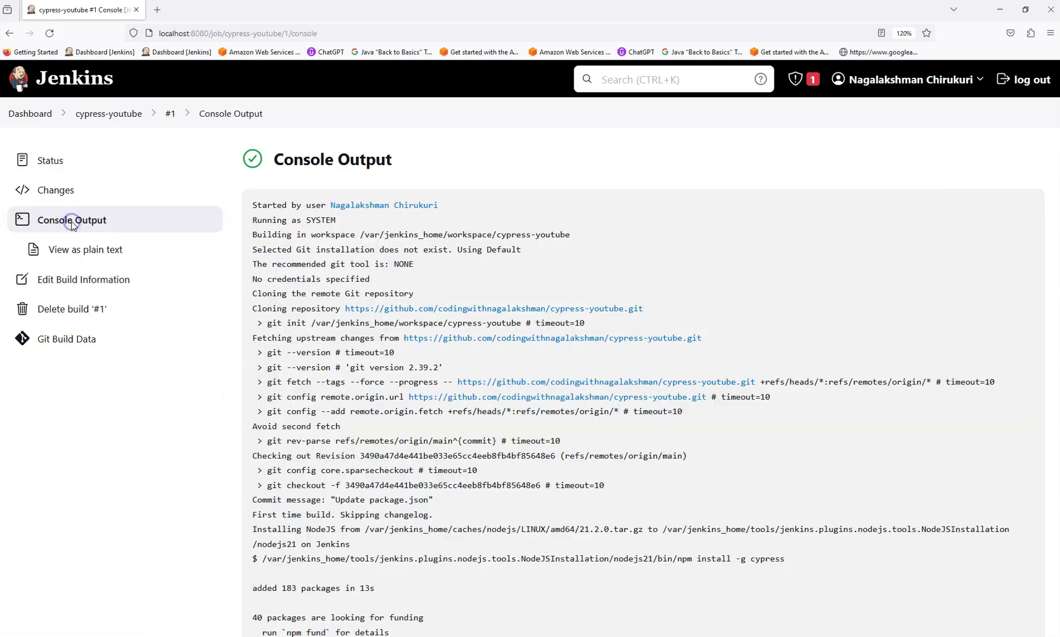
scroll(609, 375, down, 3)
scroll(609, 375, down, 20)
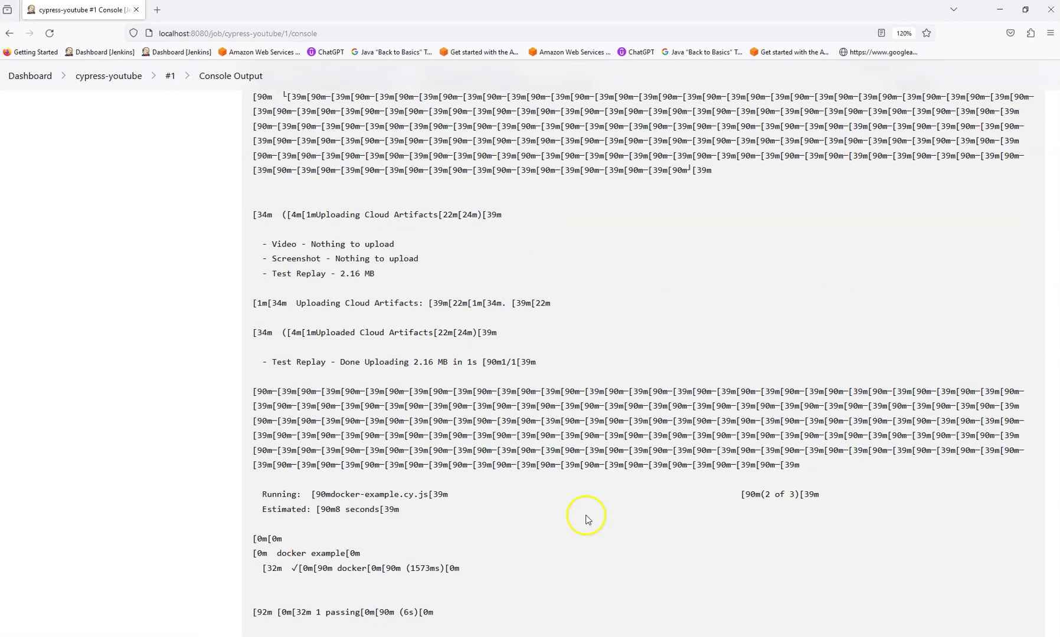
scroll(587, 513, down, 10)
drag(307, 337, 428, 535)
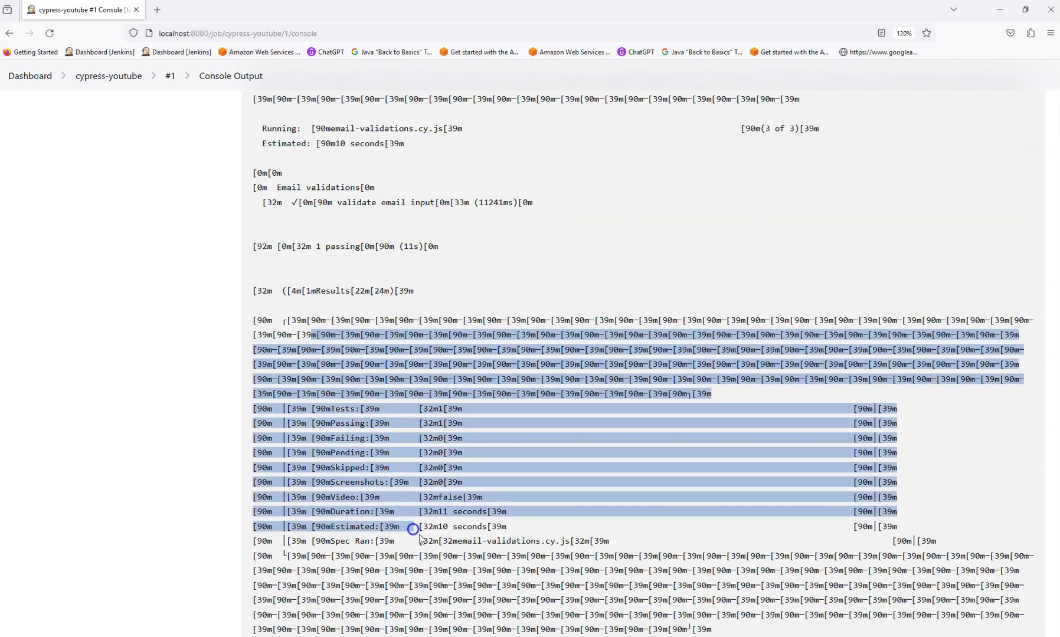
scroll(611, 563, down, 10)
scroll(611, 542, down, 6)
scroll(575, 535, up, 15)
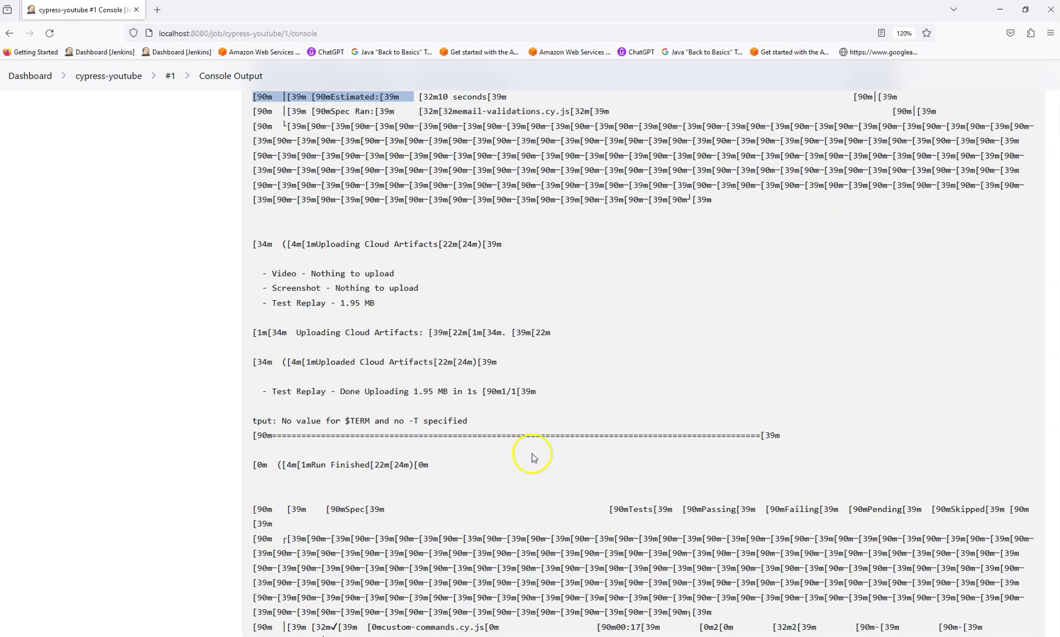
scroll(343, 272, up, 20)
click(110, 78)
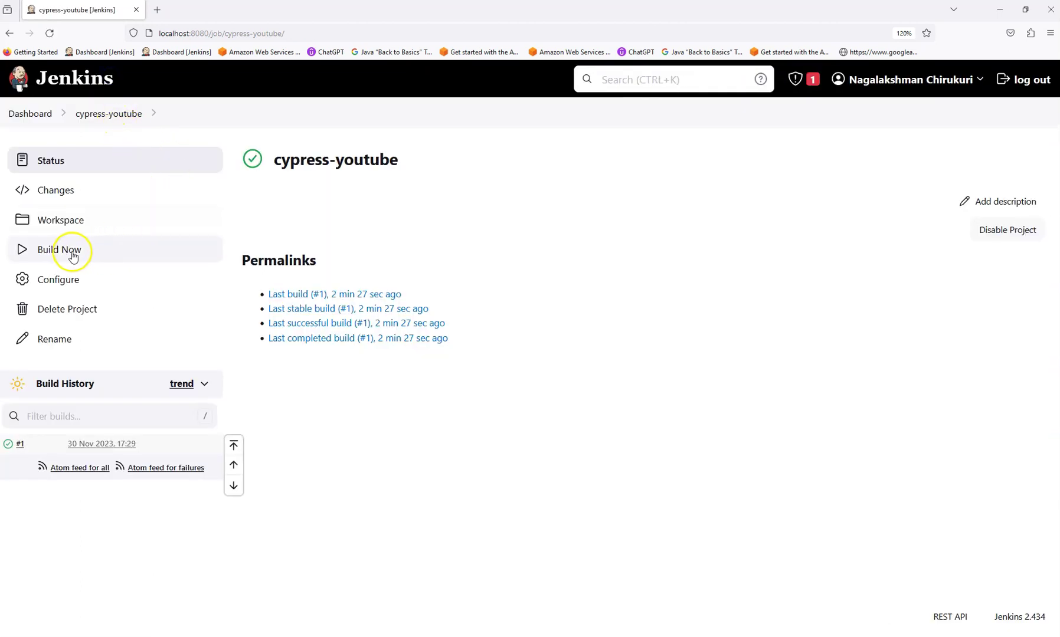
Start a new build of the cypress-youtube job and open the console output of build #2.
click(70, 256)
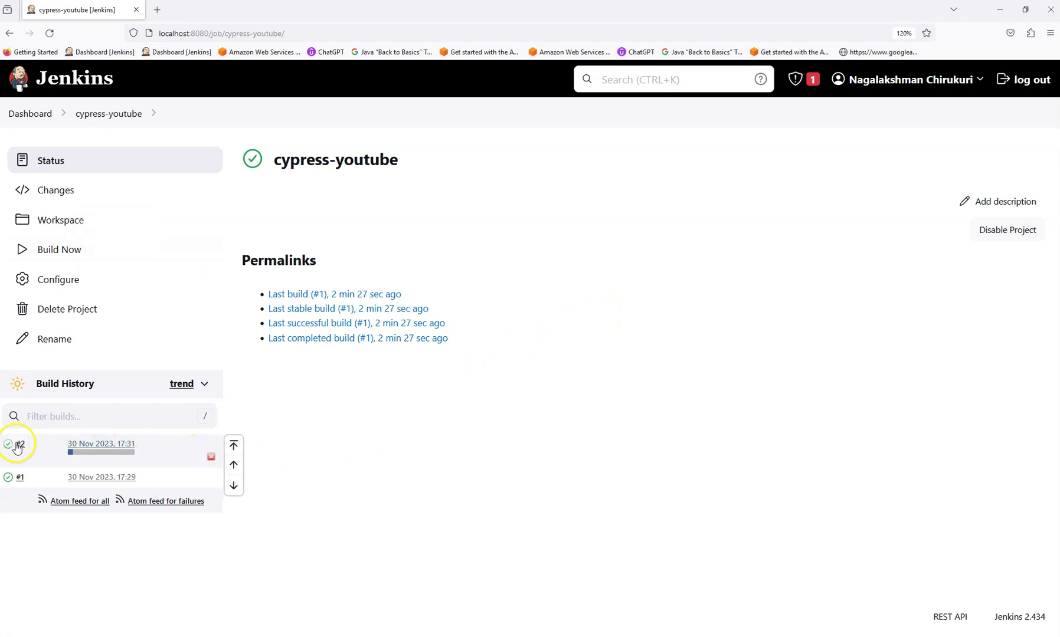
click(35, 444)
click(105, 493)
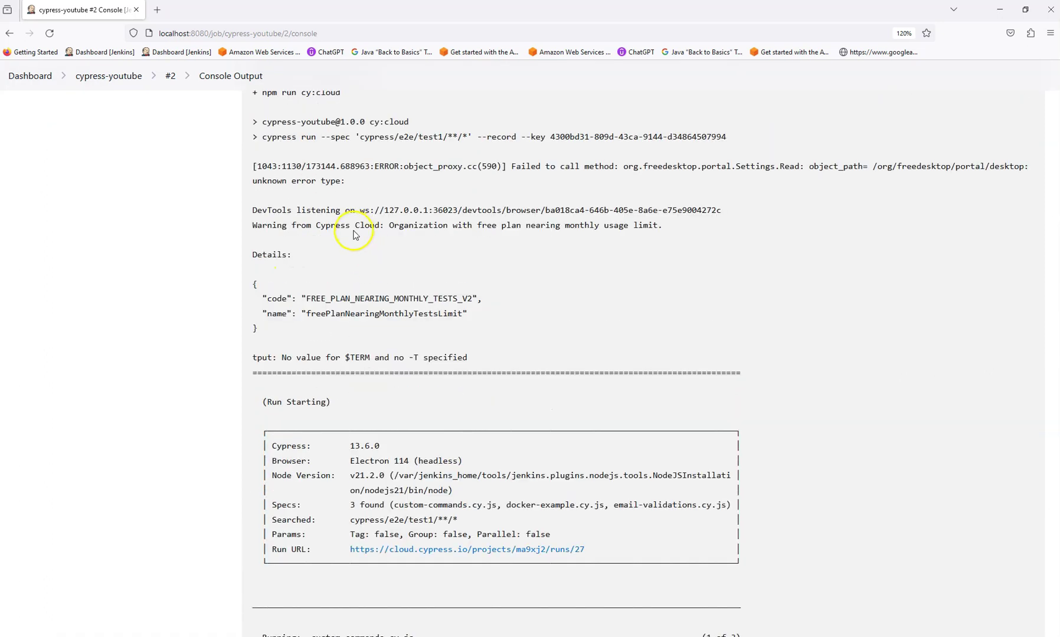
Examine build #2's live console log, from the npm install and cy:cloud commands through each spec's progress and results, for readable formatting.
scroll(353, 235, up, 5)
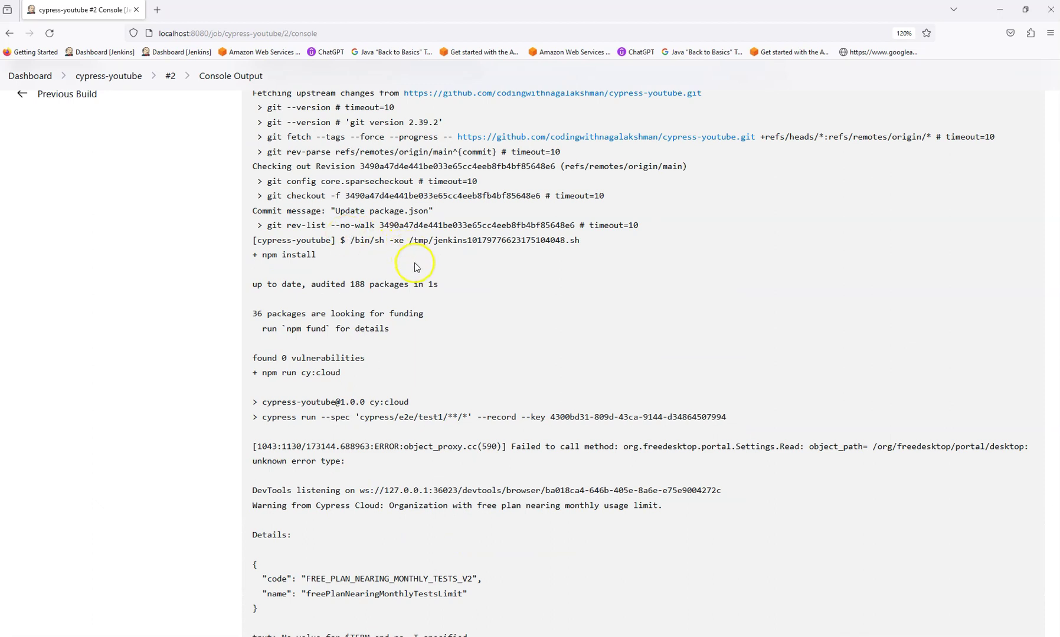
scroll(416, 275, down, 6)
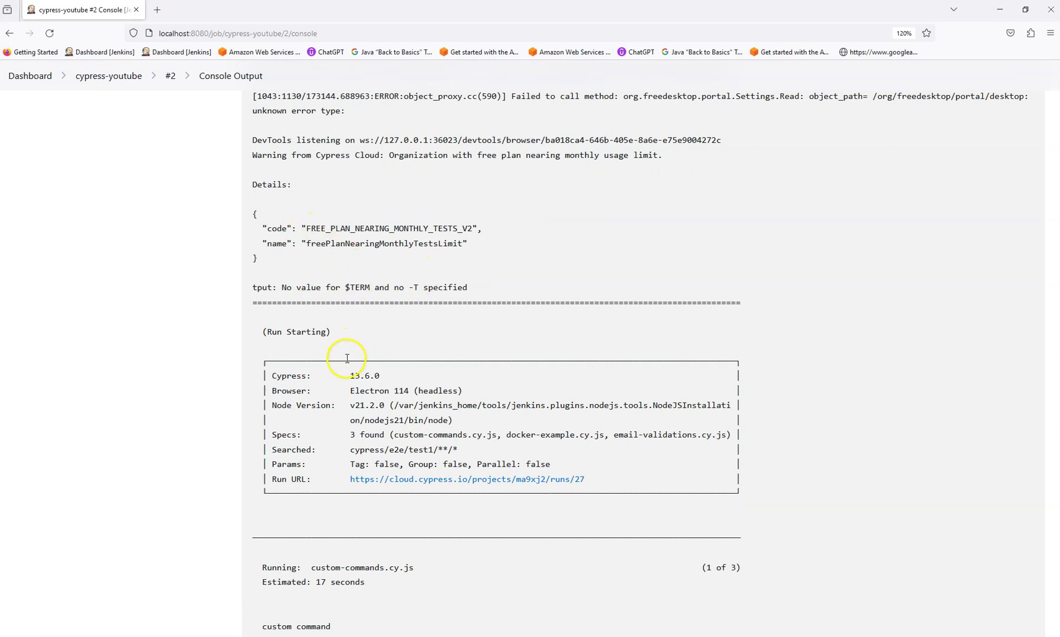
scroll(332, 366, down, 2)
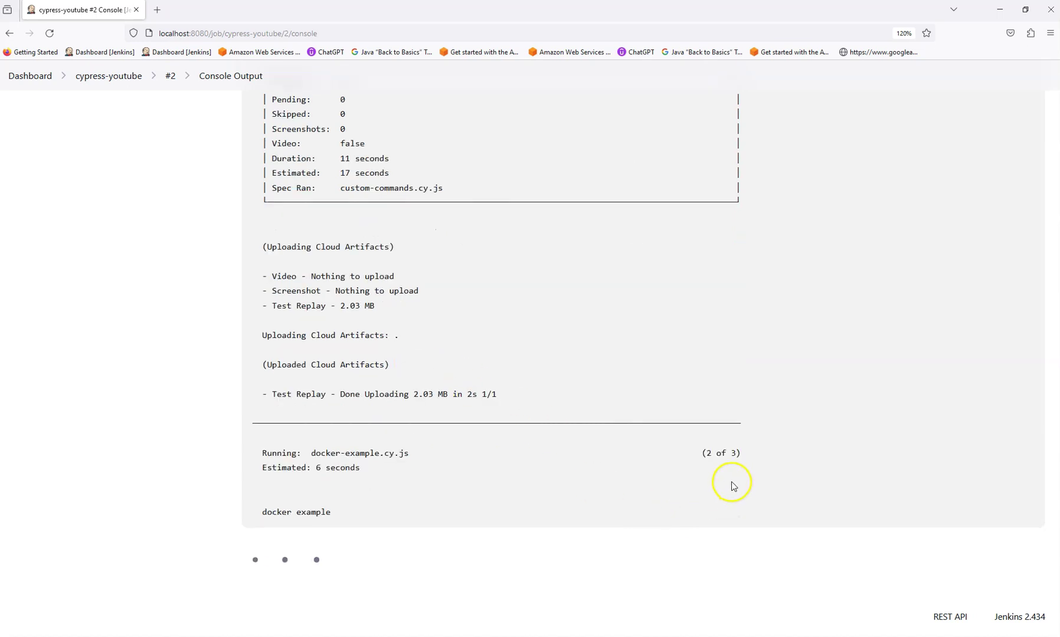
scroll(725, 481, up, 2)
scroll(726, 482, up, 12)
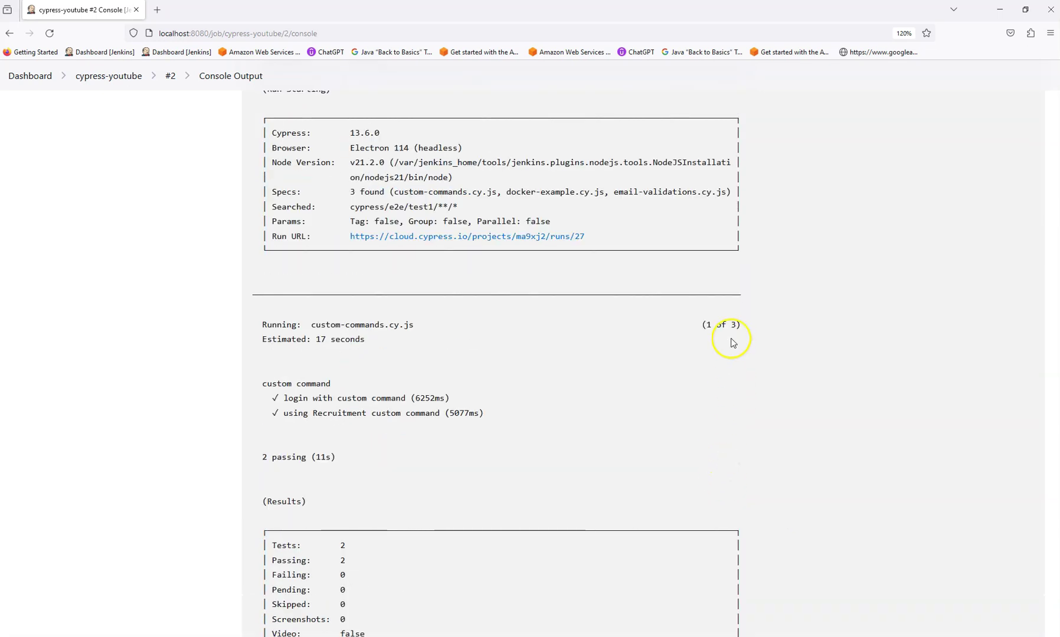
drag(690, 325, 750, 326)
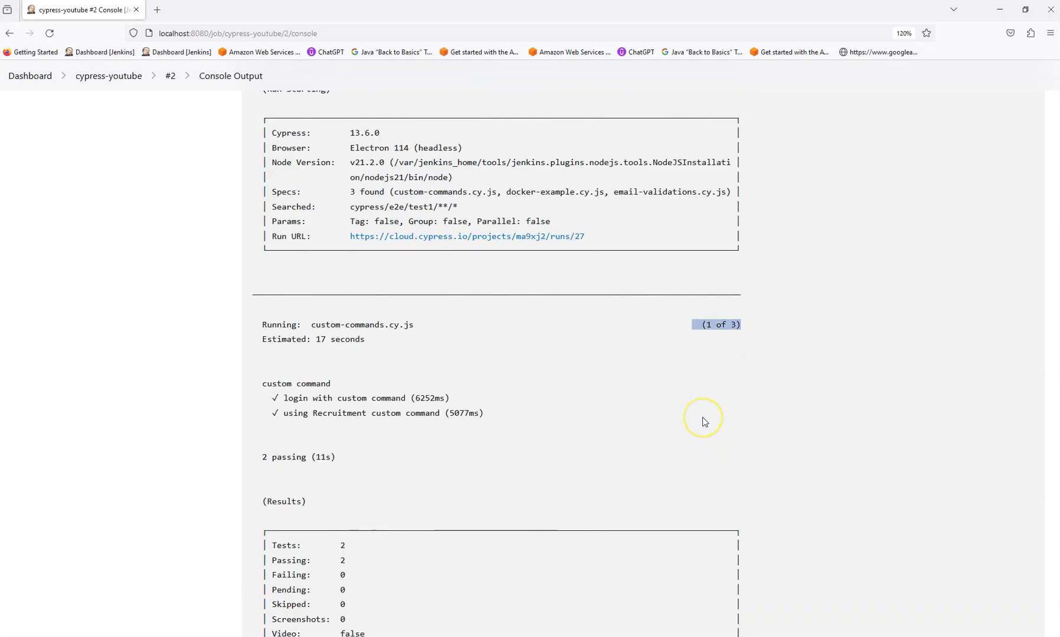
scroll(479, 318, down, 6)
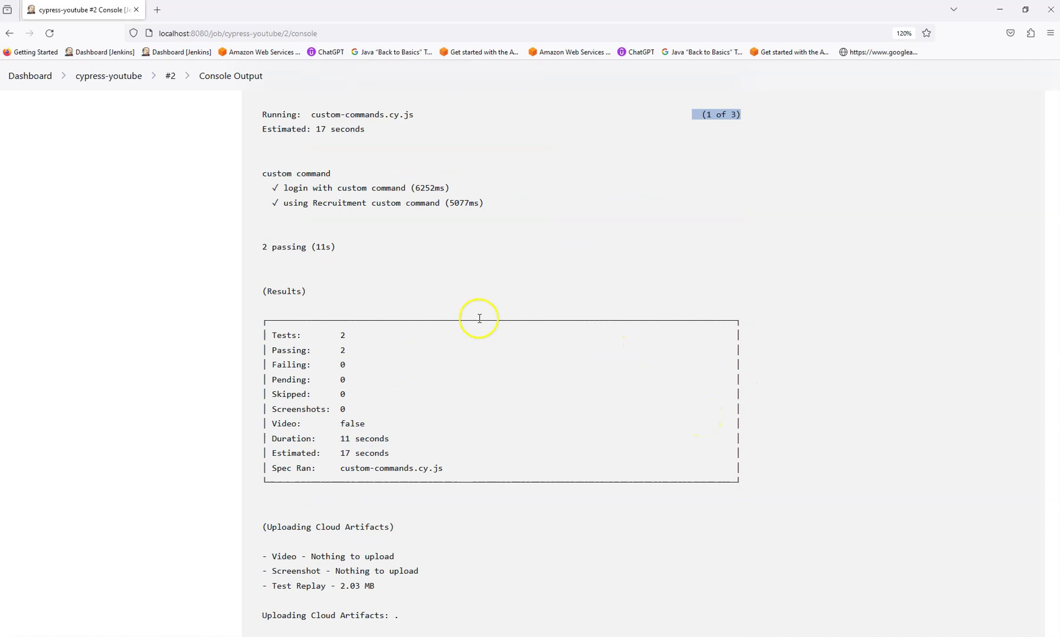
scroll(739, 129, down, 12)
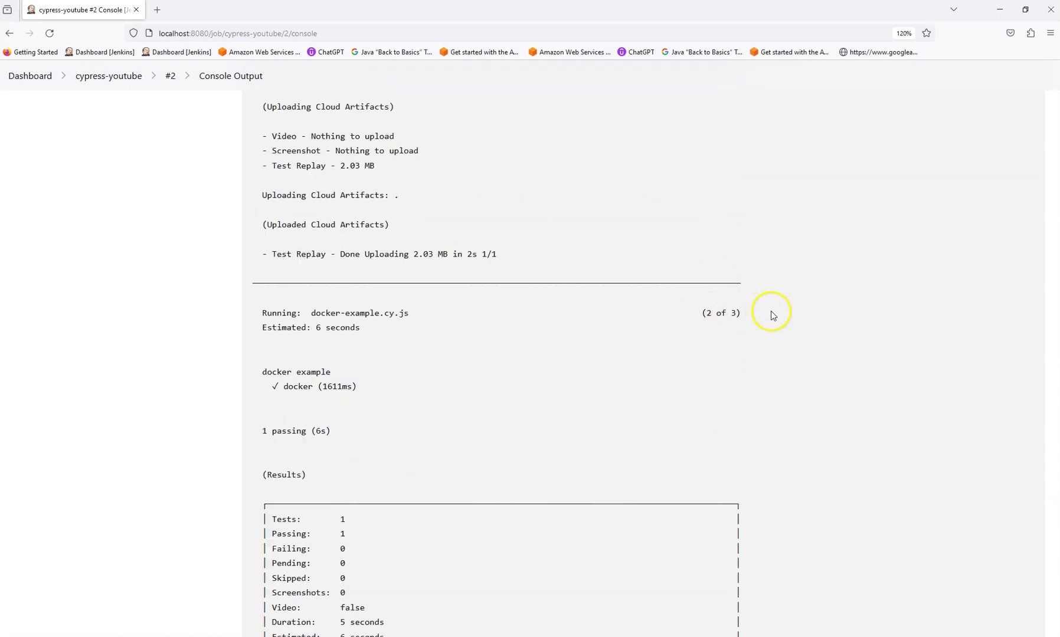
scroll(755, 322, down, 12)
drag(691, 487, 785, 489)
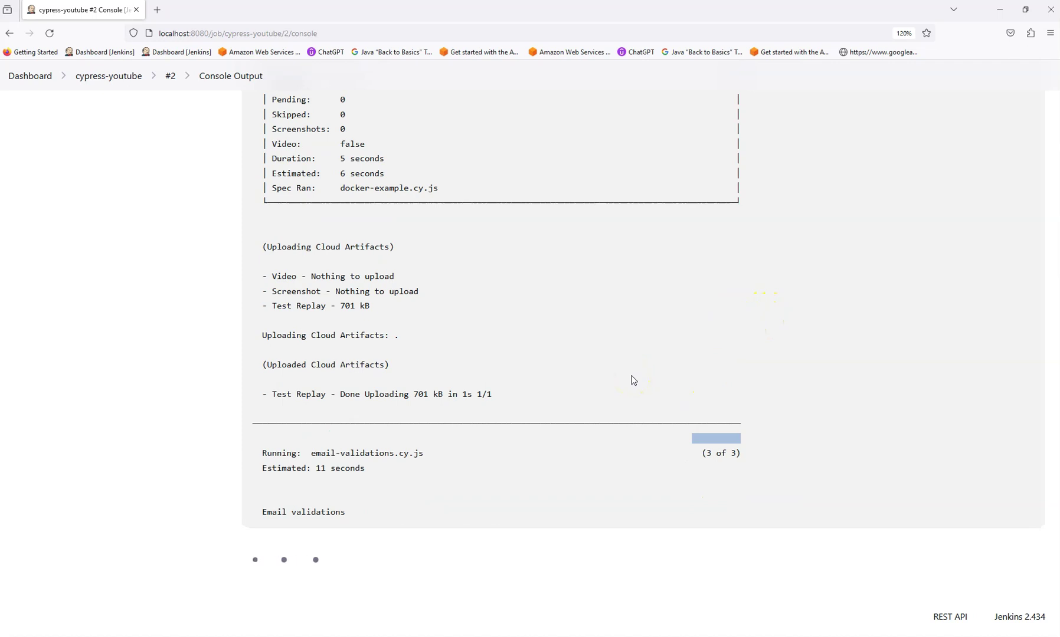
click(629, 430)
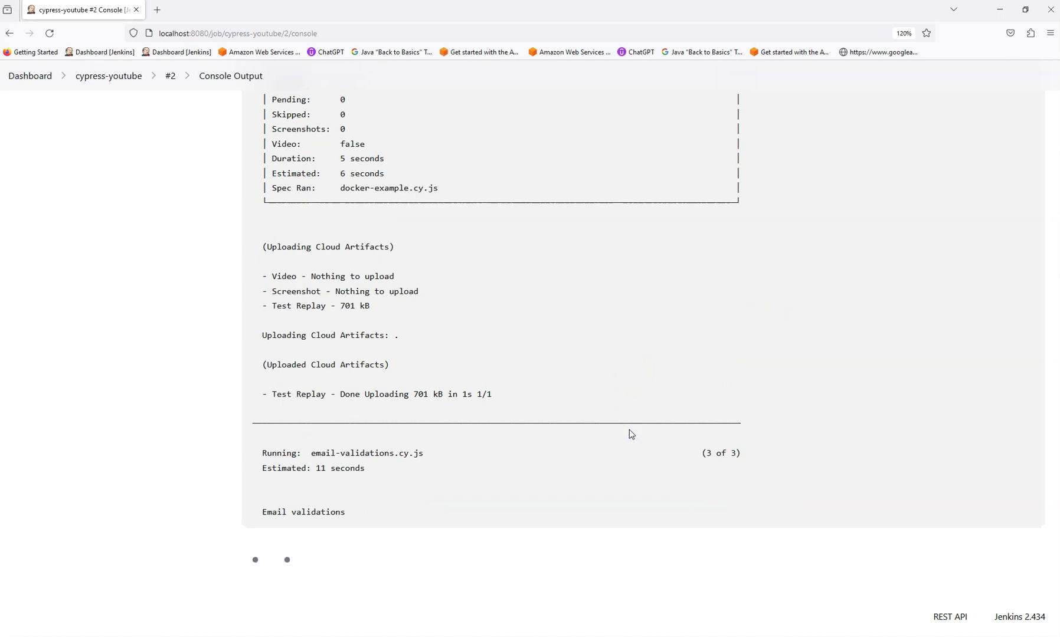